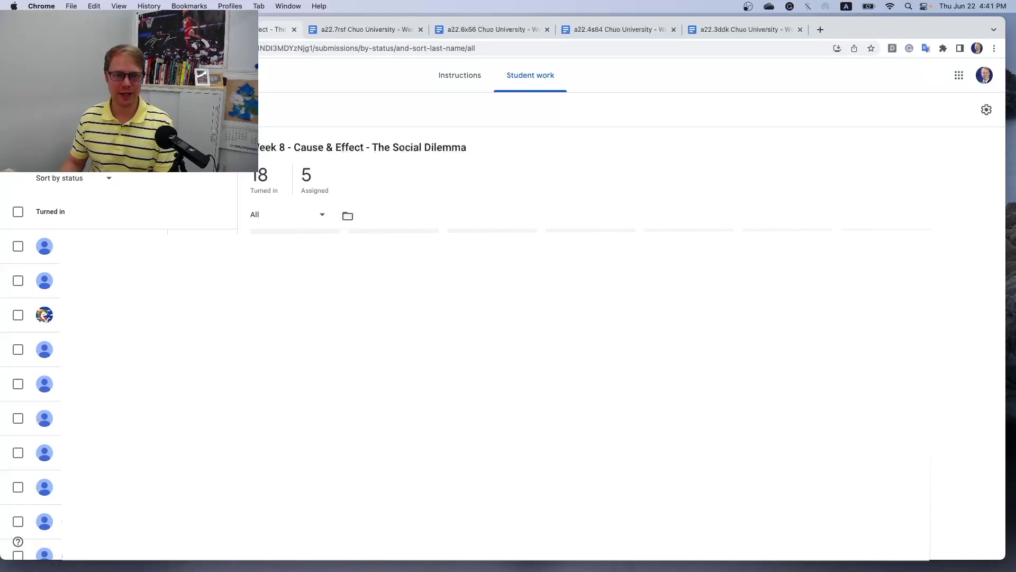
Open the student's Week 8 Social Dilemma Cause & Effect essay from the Drive submissions folder
{"action": "left_click", "coordinate": [264, 29]}
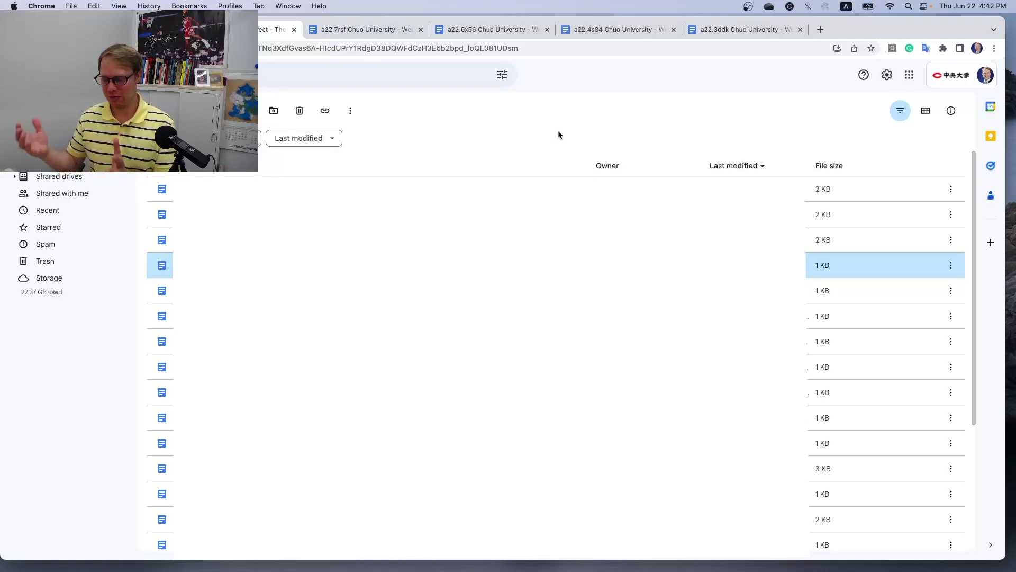
{"action": "left_click", "coordinate": [739, 33]}
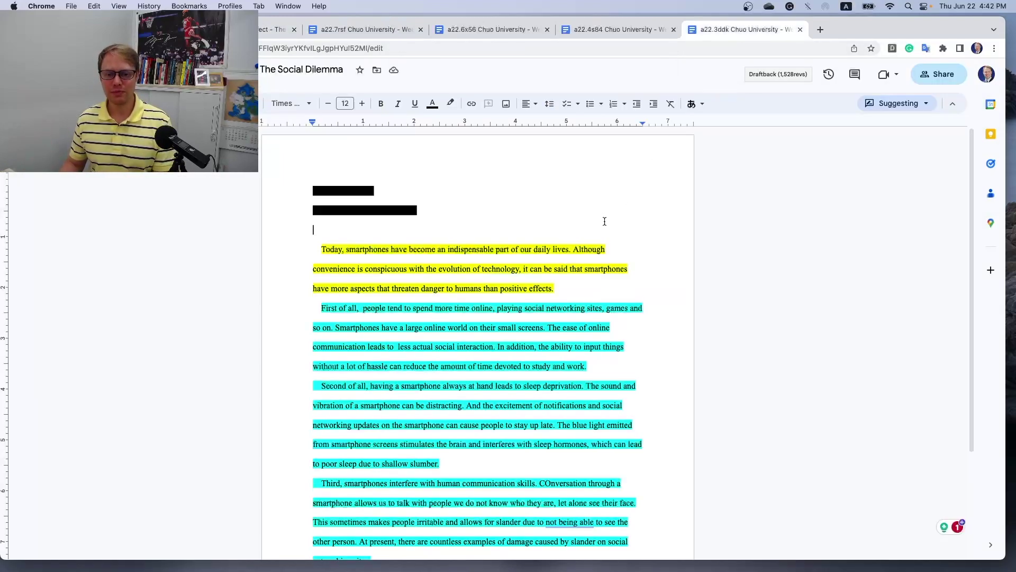
{"action": "left_click", "coordinate": [548, 230]}
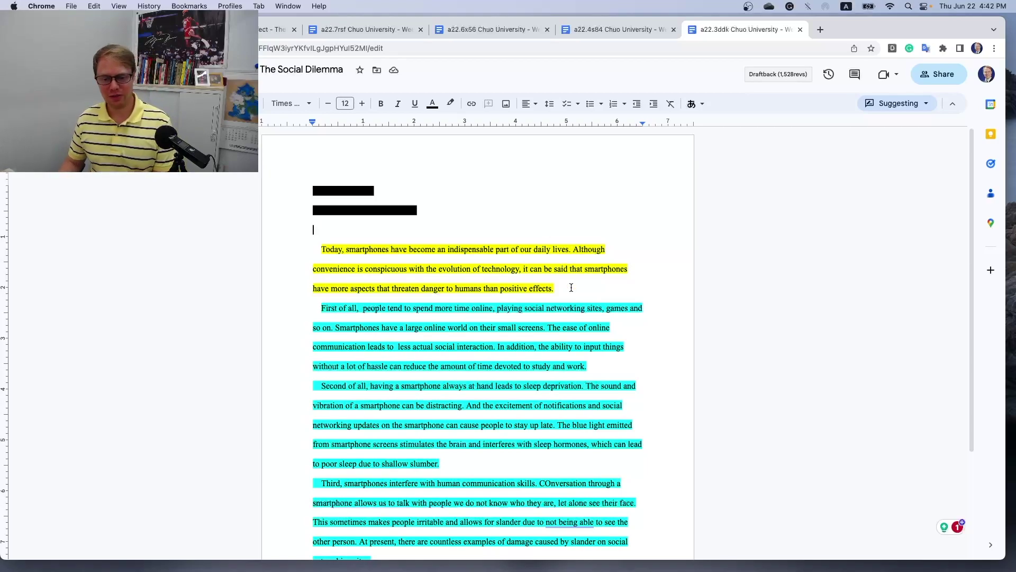
{"action": "scroll", "coordinate": [572, 287], "scroll_direction": "down", "scroll_amount": 5}
{"action": "scroll", "coordinate": [571, 287], "scroll_direction": "up", "scroll_amount": 2}
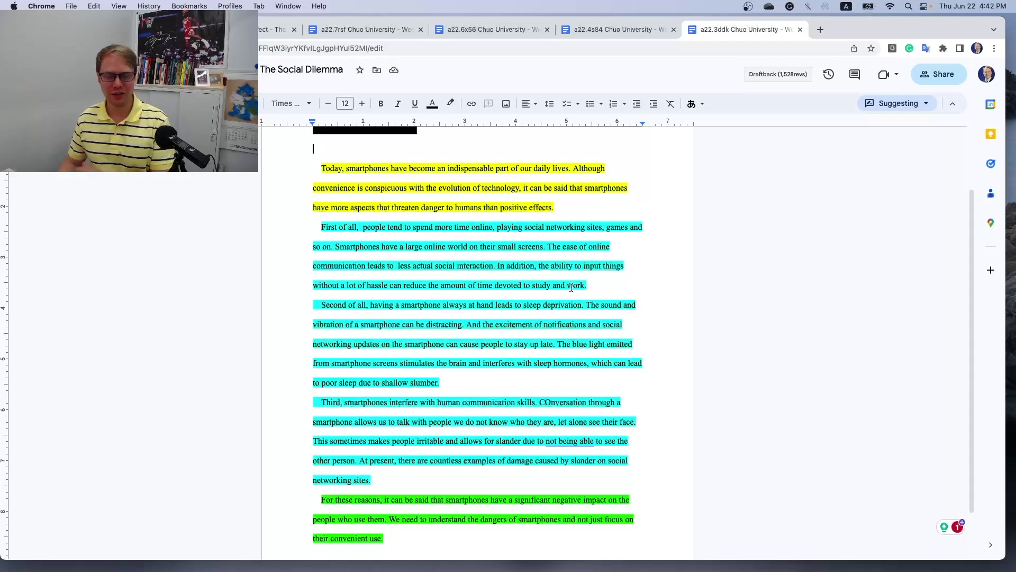
{"action": "scroll", "coordinate": [617, 281], "scroll_direction": "up", "scroll_amount": 3}
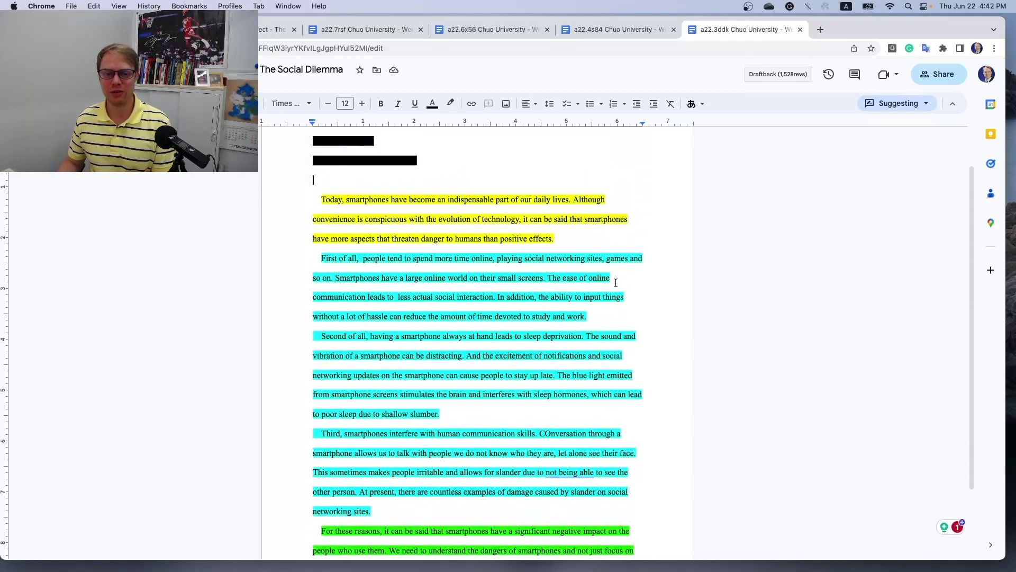
{"action": "scroll", "coordinate": [616, 282], "scroll_direction": "up", "scroll_amount": 1}
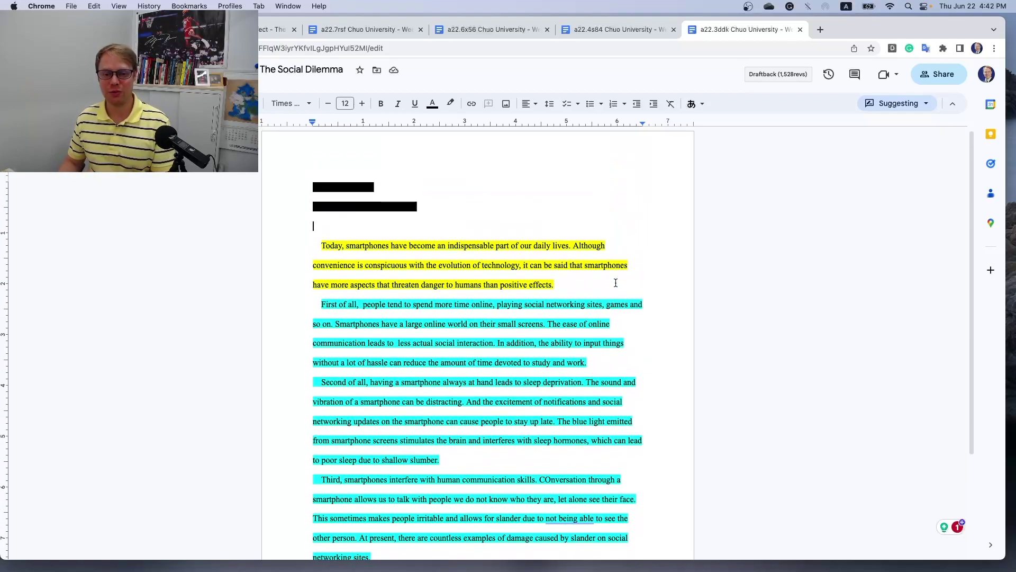
Keep Suggesting mode and bring up Grammarly's 'inability' suggestion for 'not being able'
{"action": "left_click", "coordinate": [919, 103]}
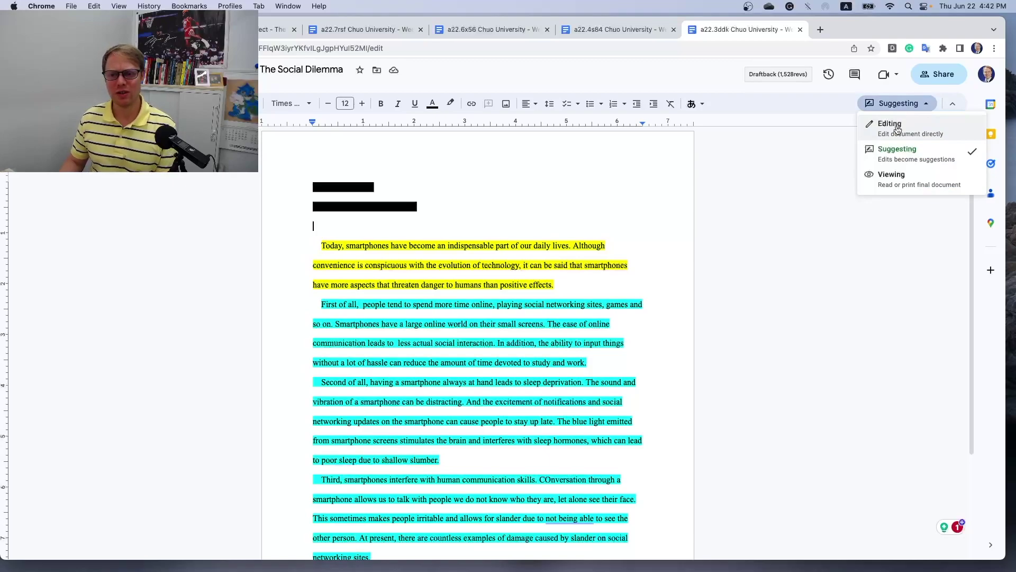
{"action": "left_click", "coordinate": [905, 152]}
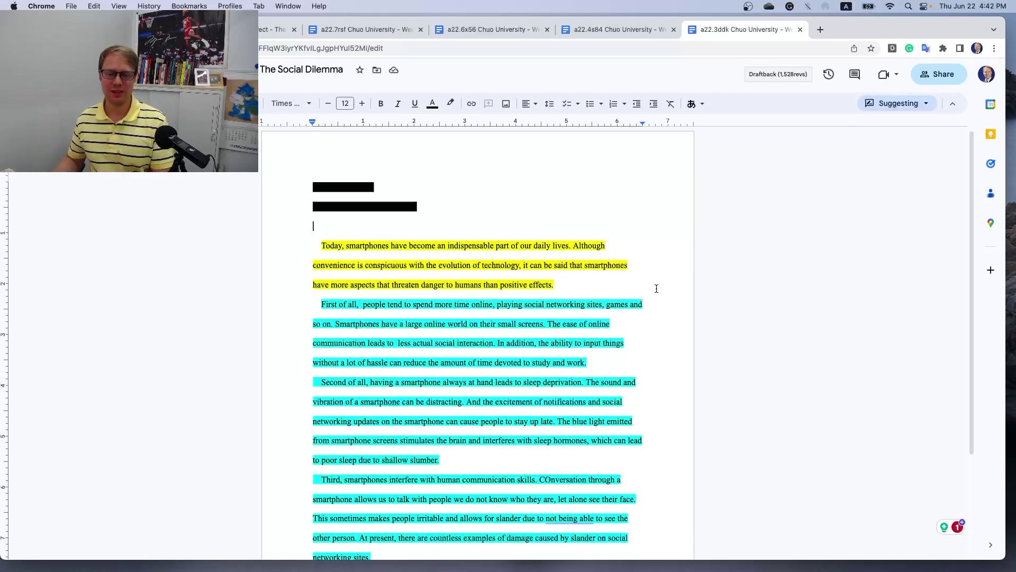
{"action": "left_click", "coordinate": [624, 286]}
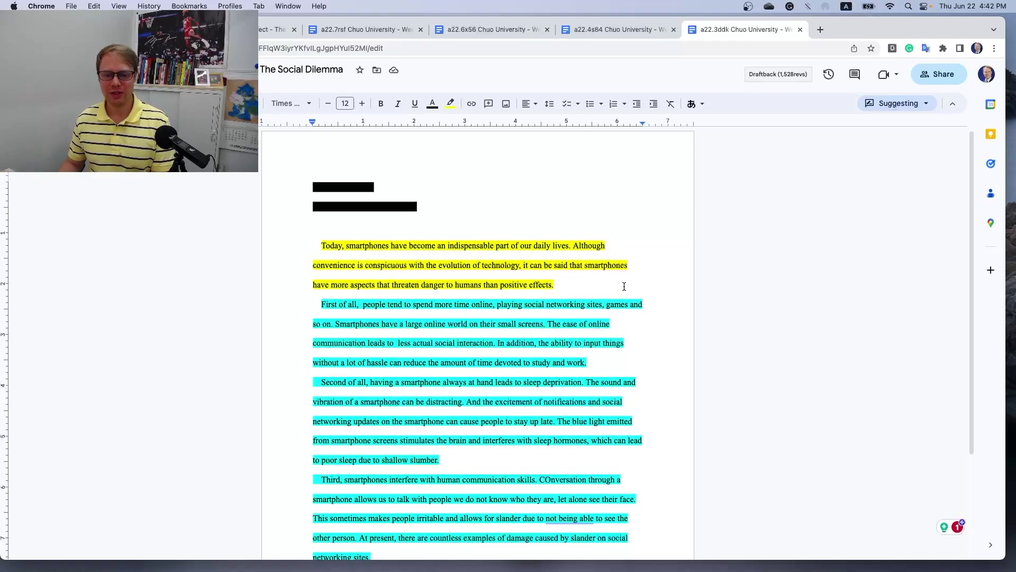
{"action": "scroll", "coordinate": [624, 286], "scroll_direction": "down", "scroll_amount": 1}
{"action": "left_click", "coordinate": [619, 315]}
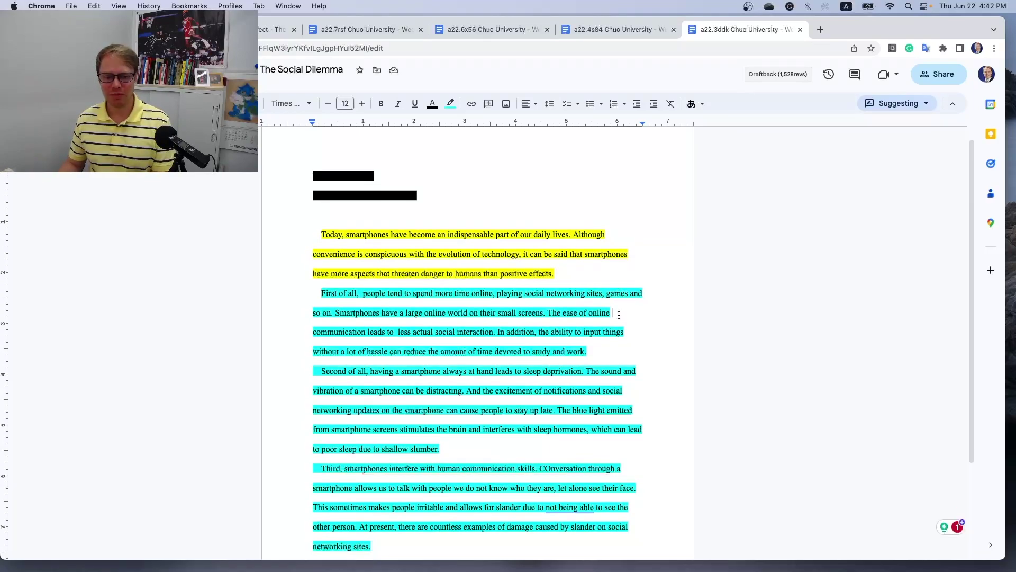
{"action": "scroll", "coordinate": [619, 315], "scroll_direction": "down", "scroll_amount": 4}
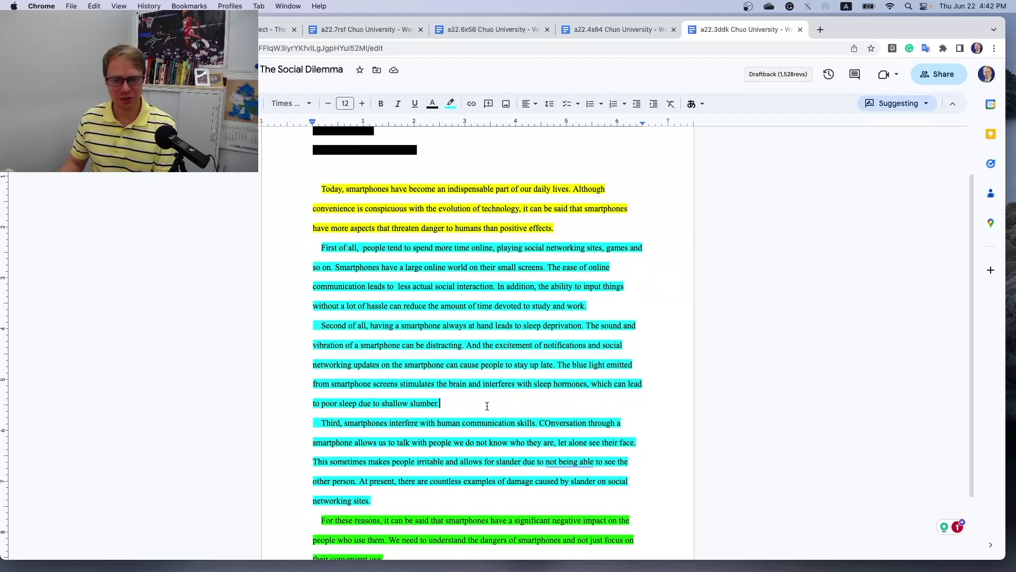
{"action": "scroll", "coordinate": [487, 406], "scroll_direction": "down", "scroll_amount": 3}
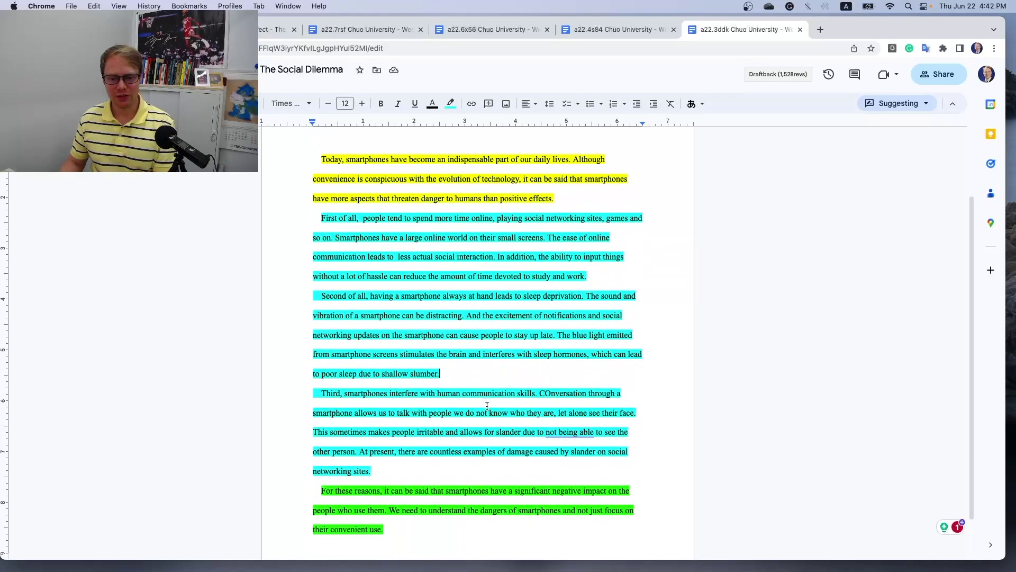
{"action": "mouse_move", "coordinate": [560, 424]}
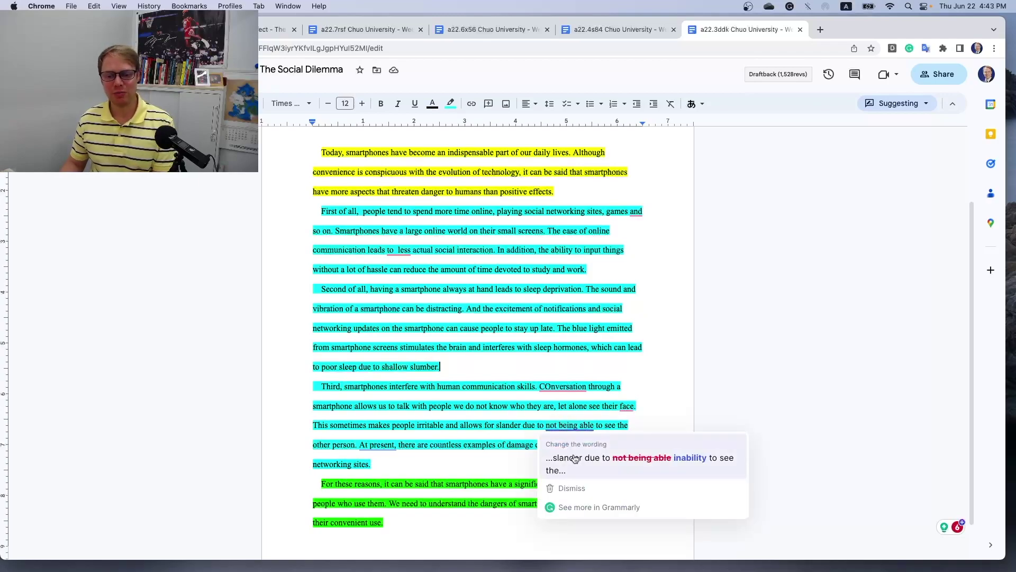
Suggest Grammarly's fixes: inability, Conversation, faces, There, and removing the double space before less
{"action": "left_click", "coordinate": [575, 458]}
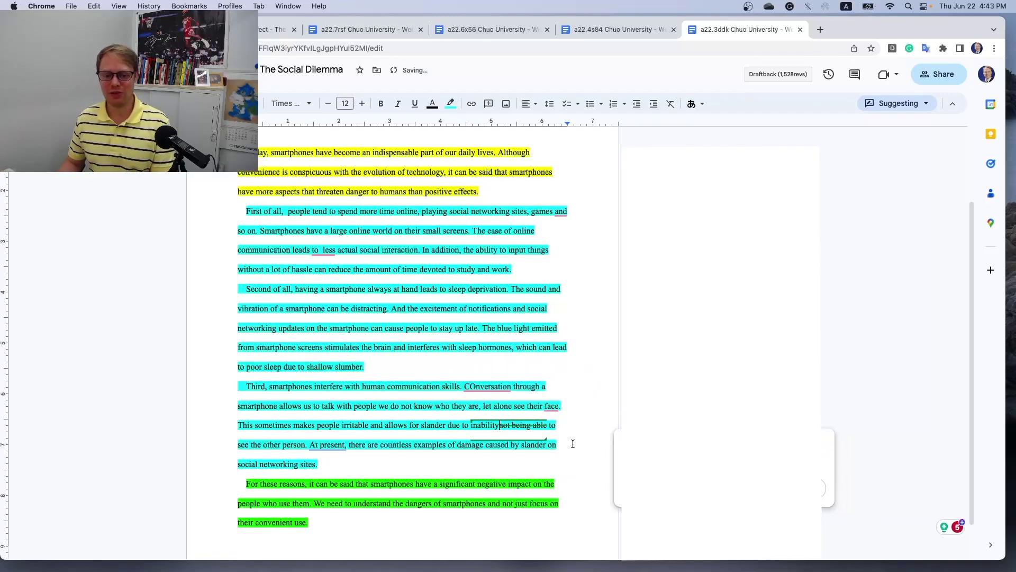
{"action": "mouse_move", "coordinate": [489, 387]}
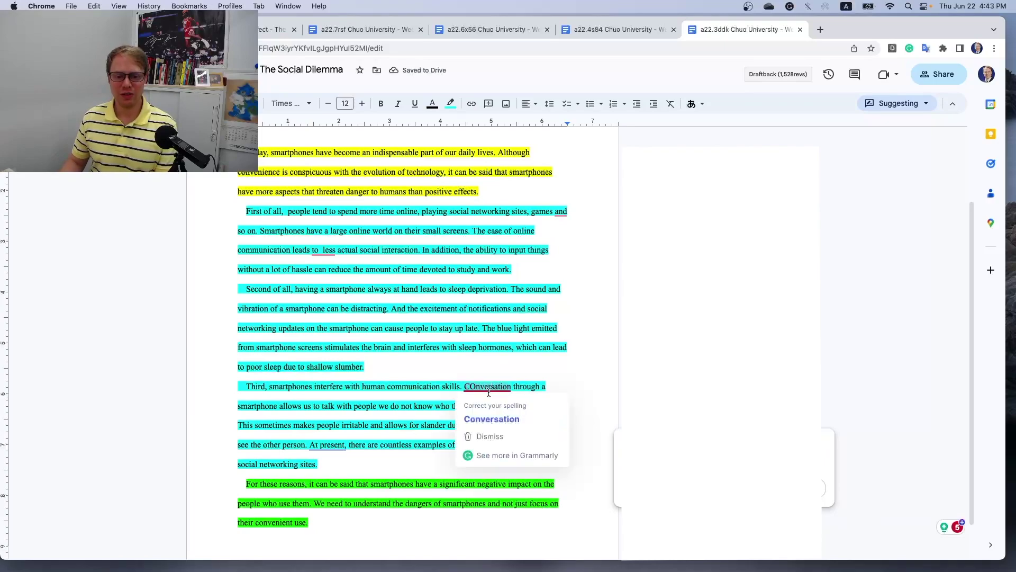
{"action": "left_click", "coordinate": [494, 420]}
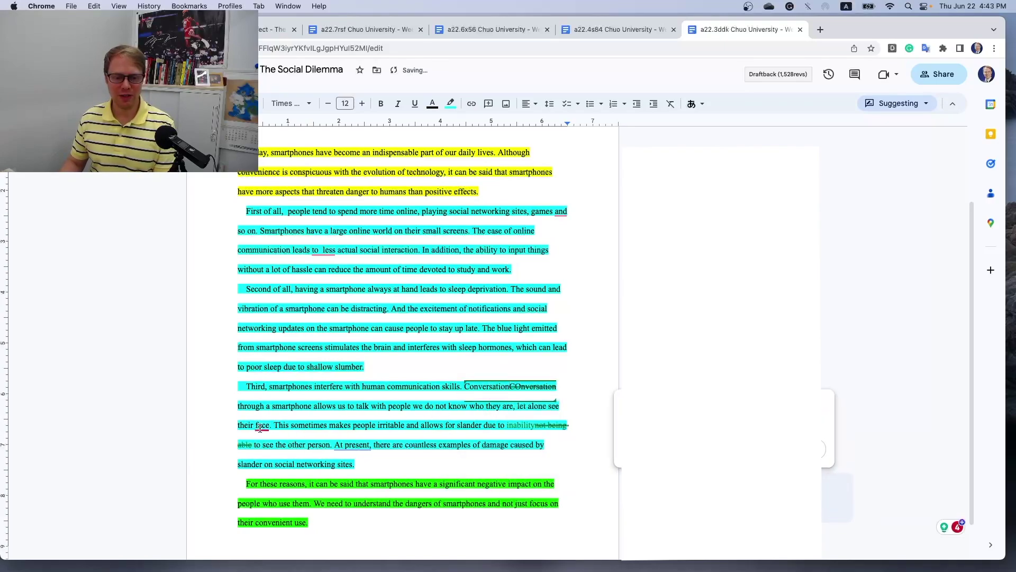
{"action": "mouse_move", "coordinate": [260, 428]}
{"action": "left_click", "coordinate": [267, 458]}
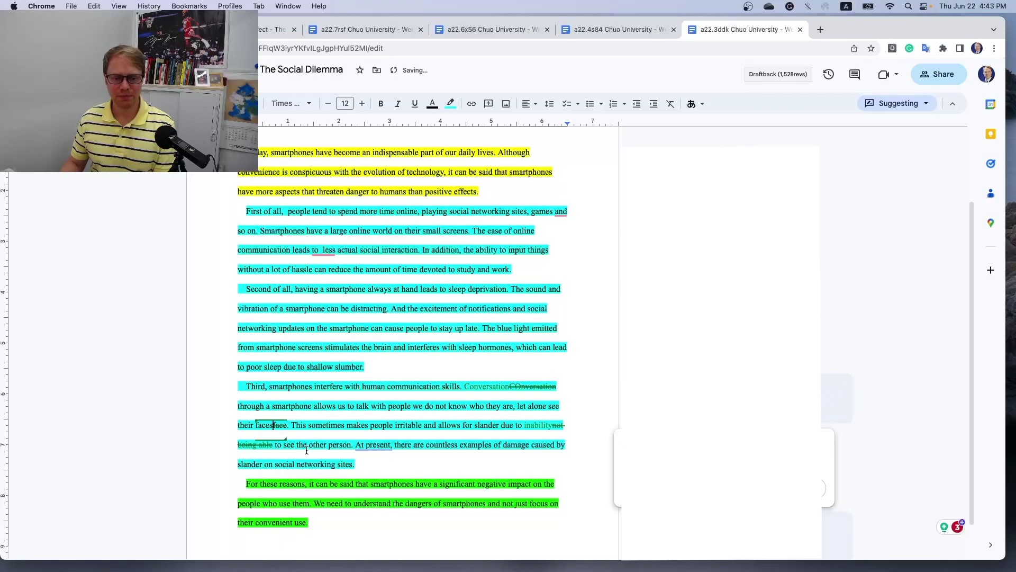
{"action": "mouse_move", "coordinate": [373, 445]}
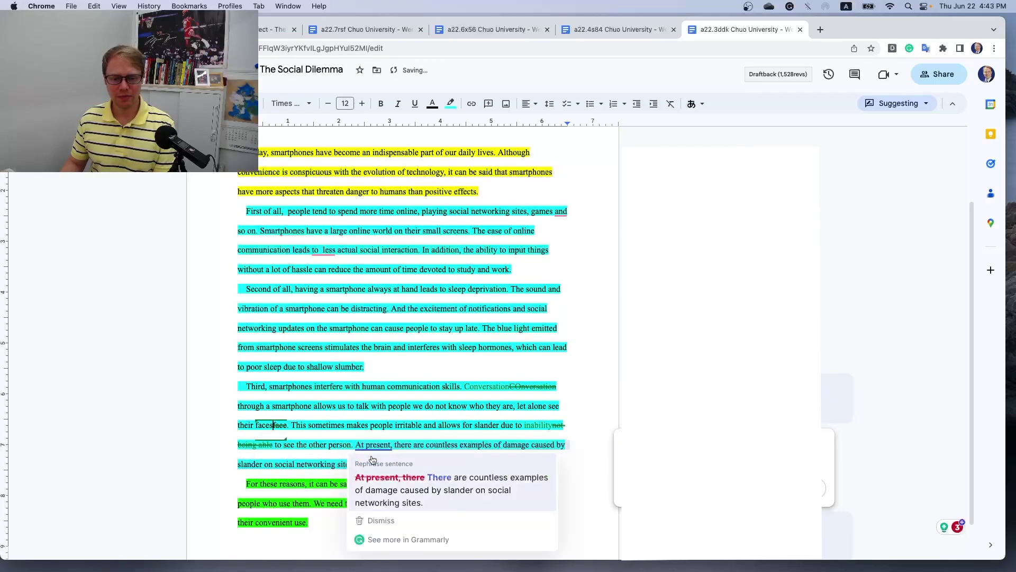
{"action": "left_click", "coordinate": [386, 485]}
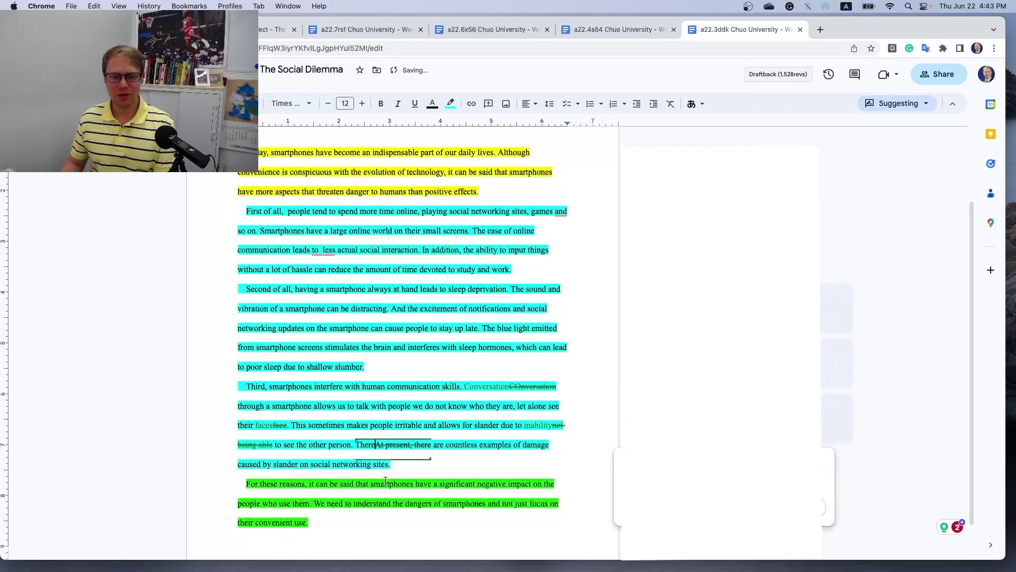
{"action": "mouse_move", "coordinate": [323, 251]}
{"action": "left_click", "coordinate": [323, 280]}
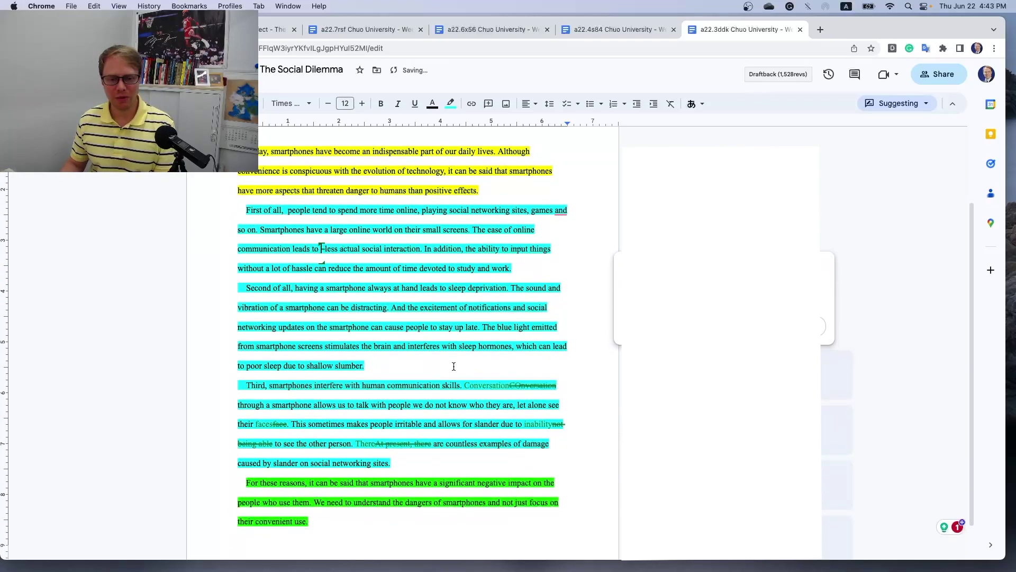
{"action": "left_click", "coordinate": [452, 365]}
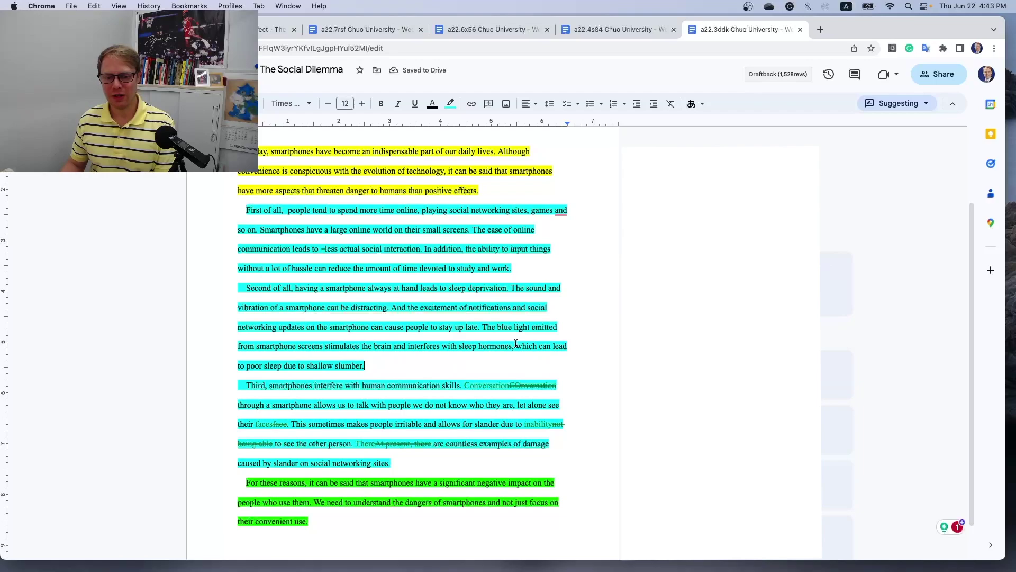
{"action": "scroll", "coordinate": [425, 241], "scroll_direction": "up", "scroll_amount": 3}
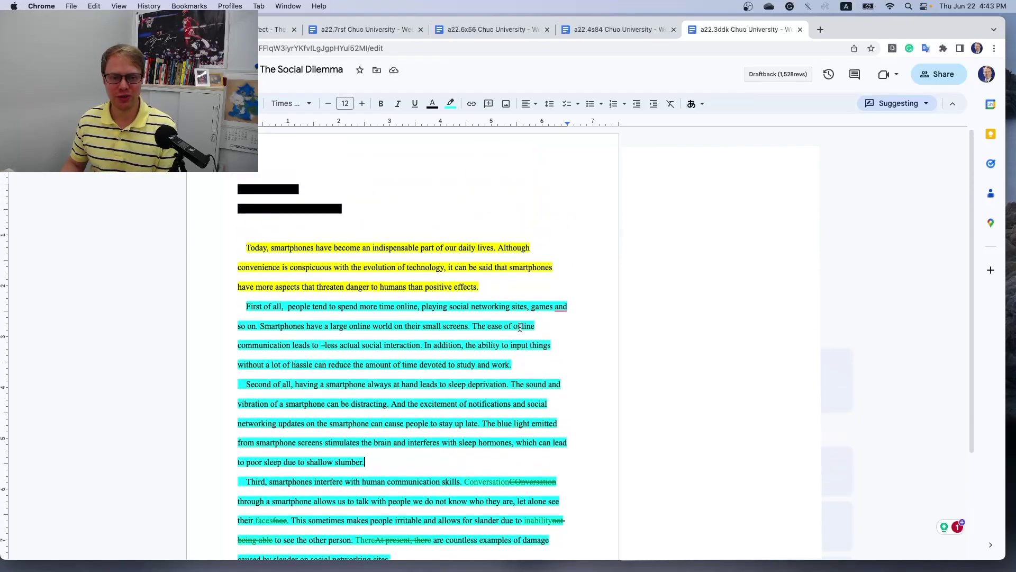
Type the grade 8/10 on the empty line above the essay, leaving a blank line below
{"action": "left_click", "coordinate": [398, 229]}
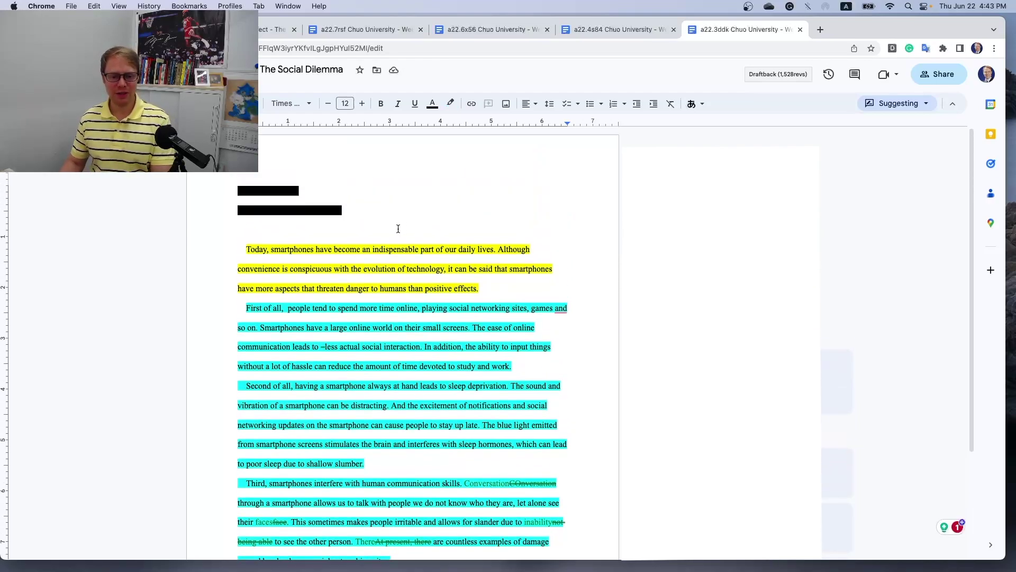
{"action": "type", "text": "8/10"}
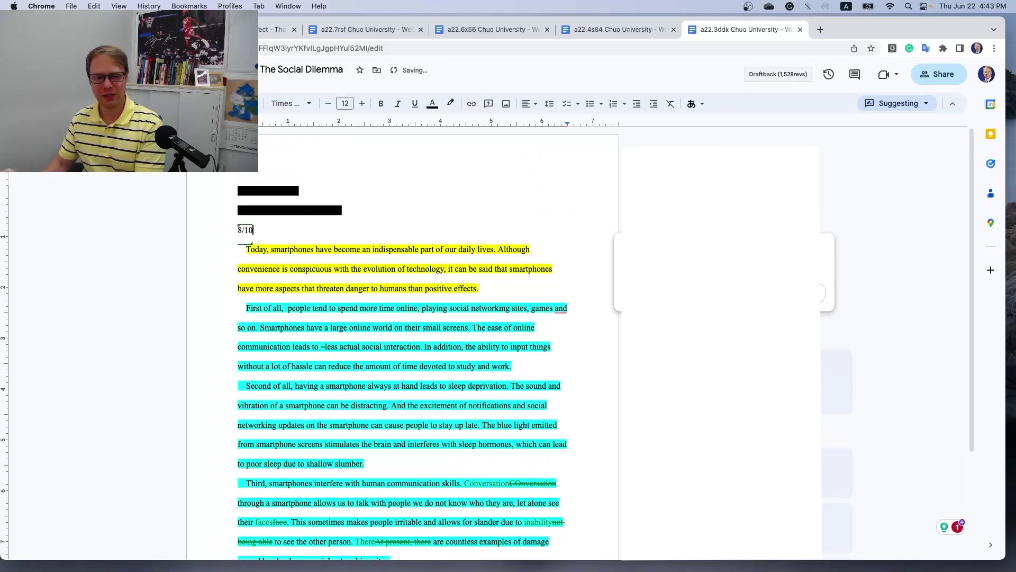
{"action": "key", "text": "Return"}
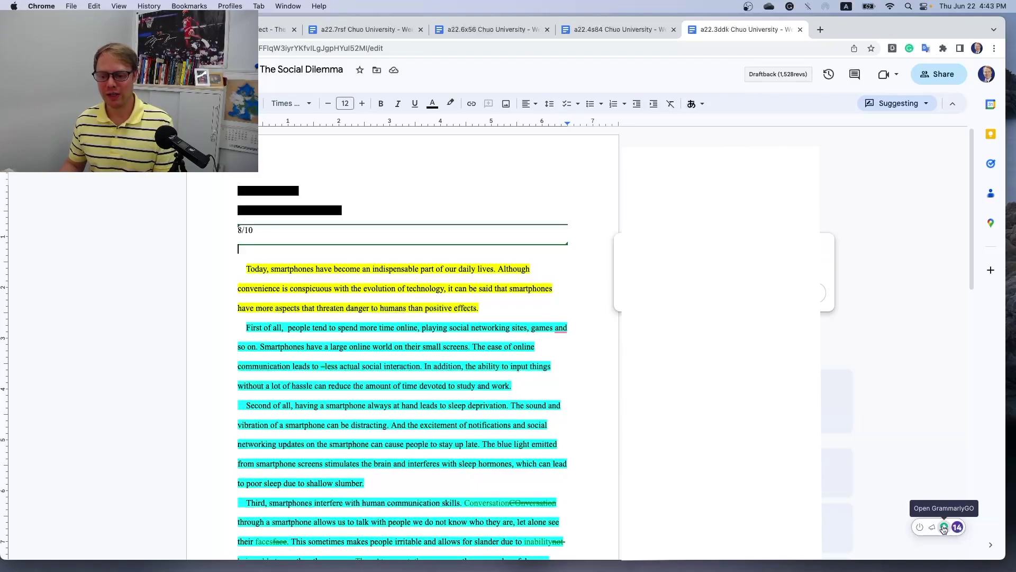
Paste the prepared feedback prompt into GrammarlyGO and send it to draft student feedback
{"action": "left_click", "coordinate": [945, 527]}
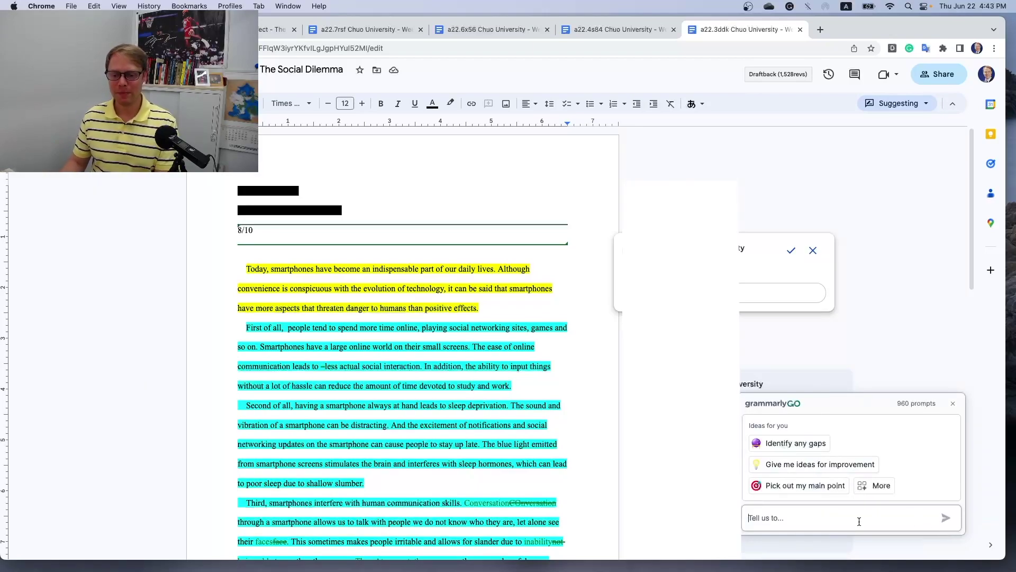
{"action": "type", "text": "Make it short and to the point. Give this student feedback about how to improve their writing assignment but also praise this student for completing the assignment."}
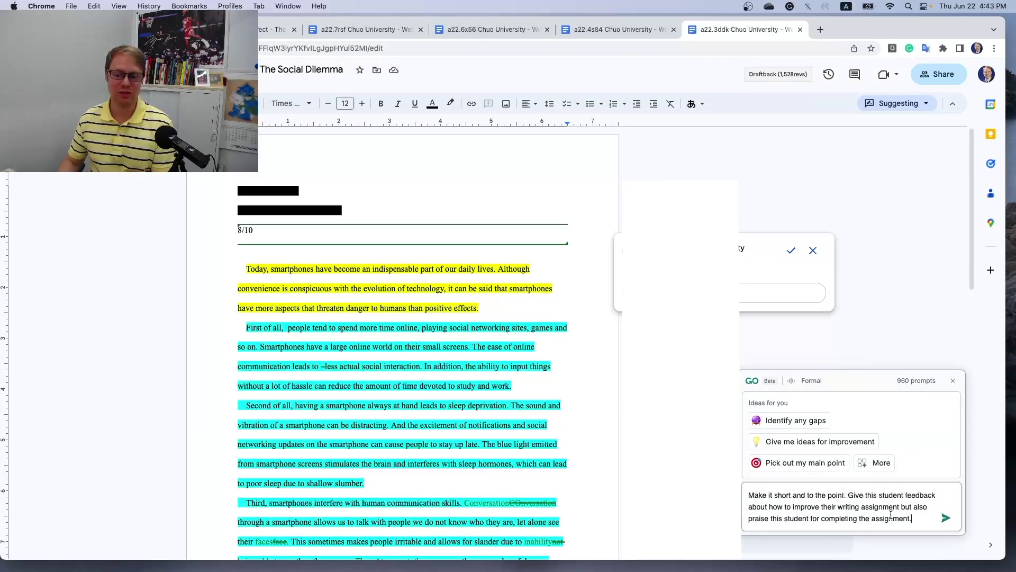
{"action": "left_click", "coordinate": [946, 517]}
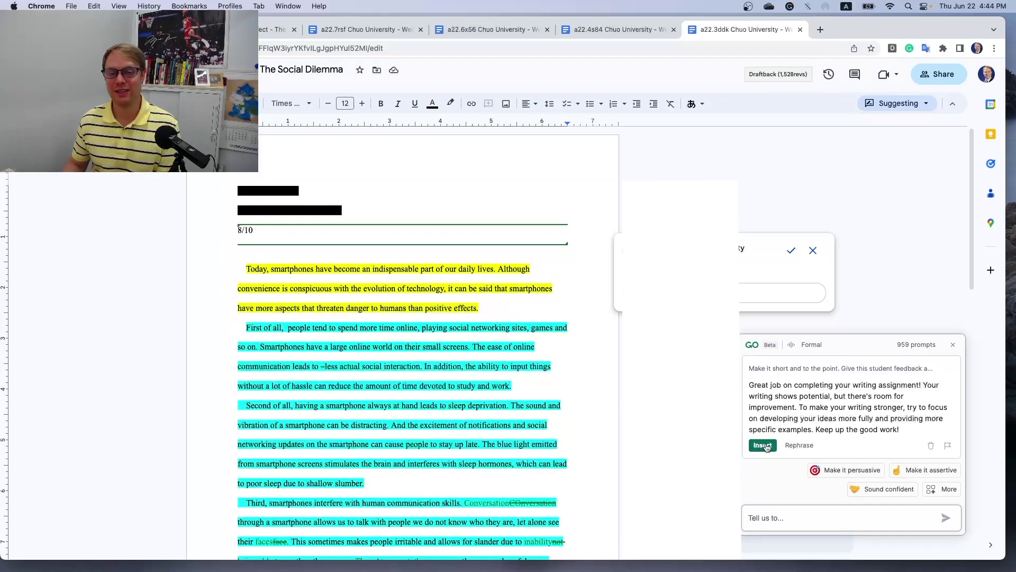
Insert GrammarlyGO's feedback under the 8/10 grade, try a shorter rephrase, then close GrammarlyGO
{"action": "left_click", "coordinate": [763, 445]}
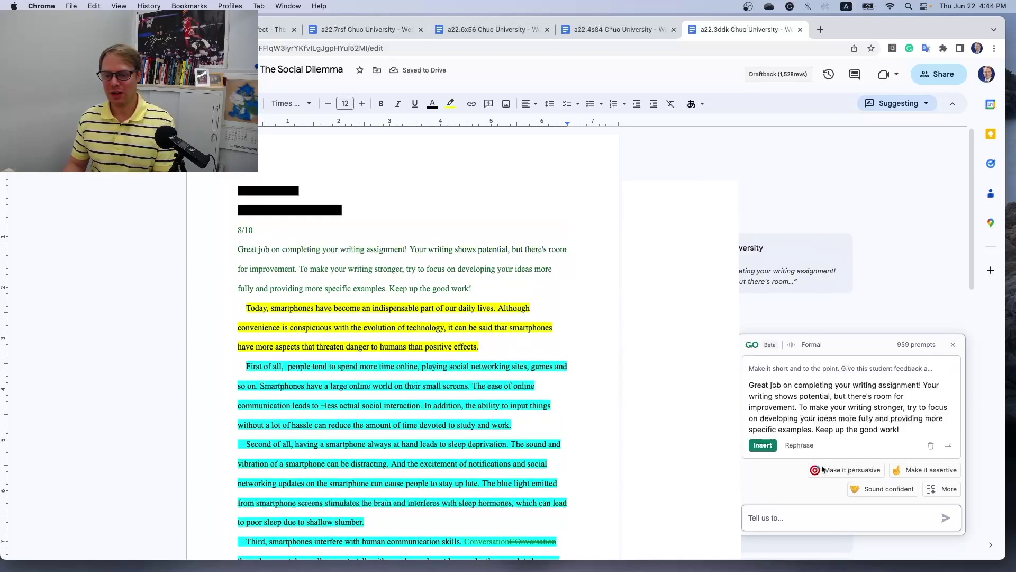
{"action": "left_click", "coordinate": [799, 445]}
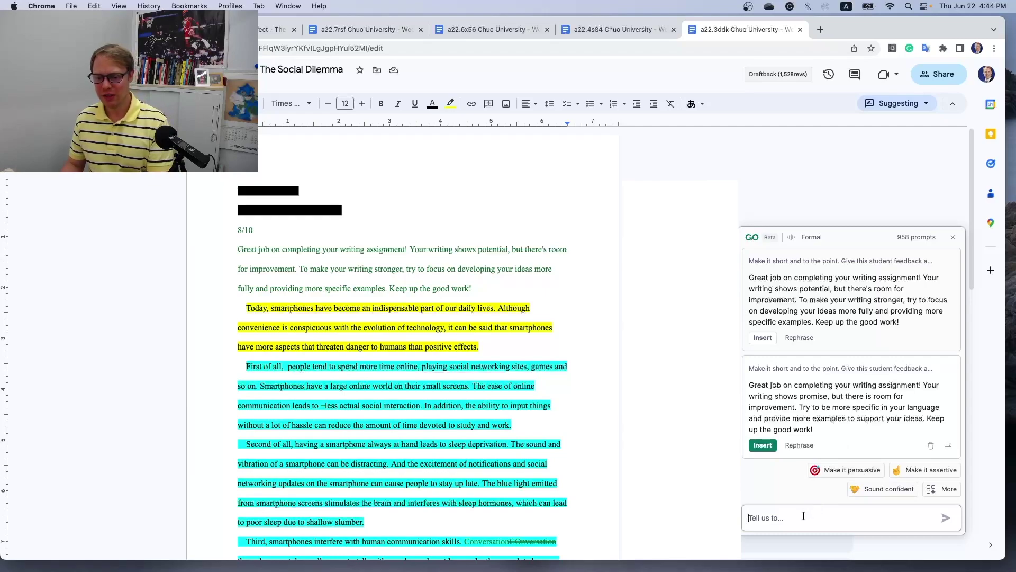
{"action": "type", "text": "Make "}
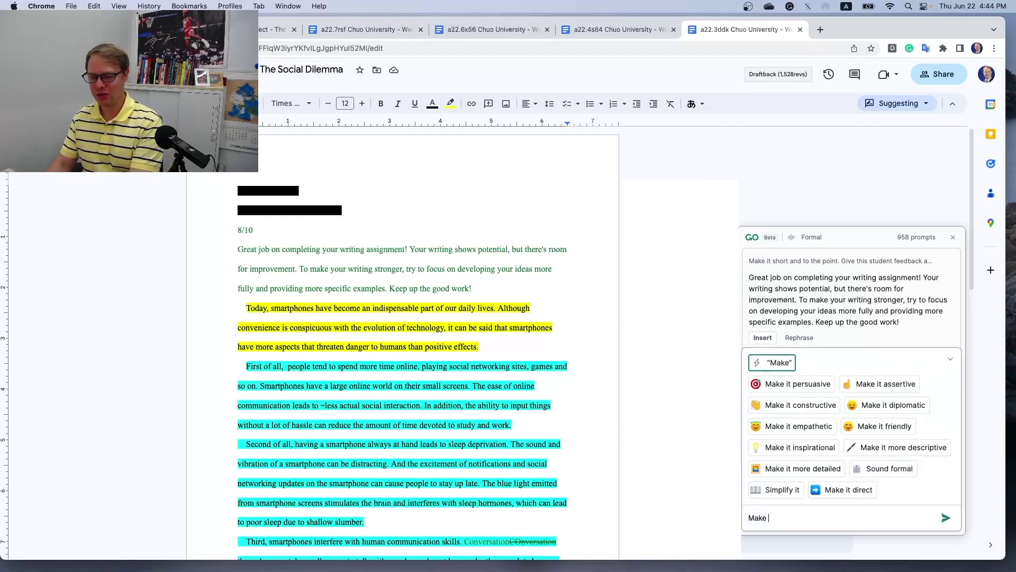
{"action": "type", "text": "it shorter"}
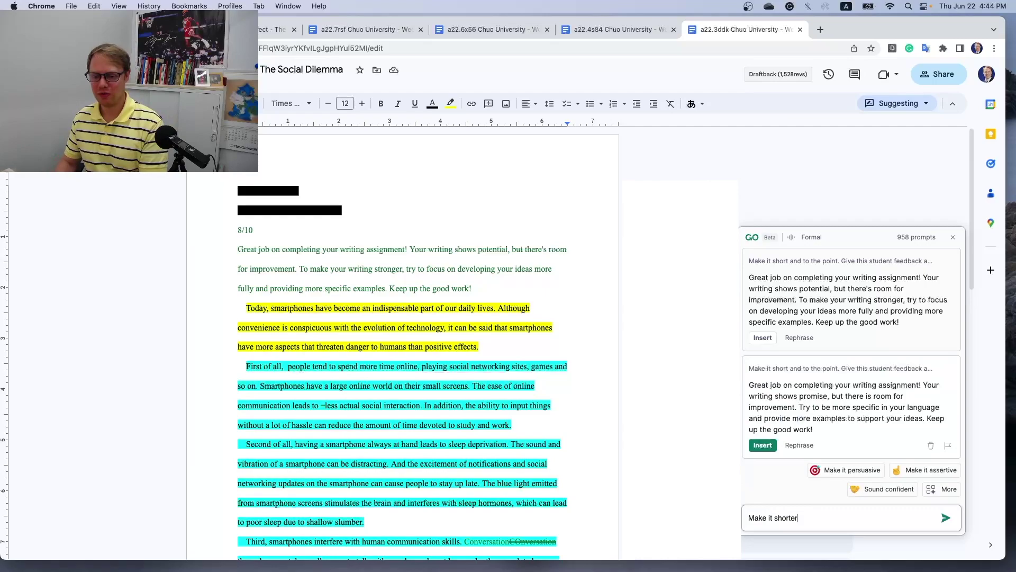
{"action": "left_click", "coordinate": [945, 517]}
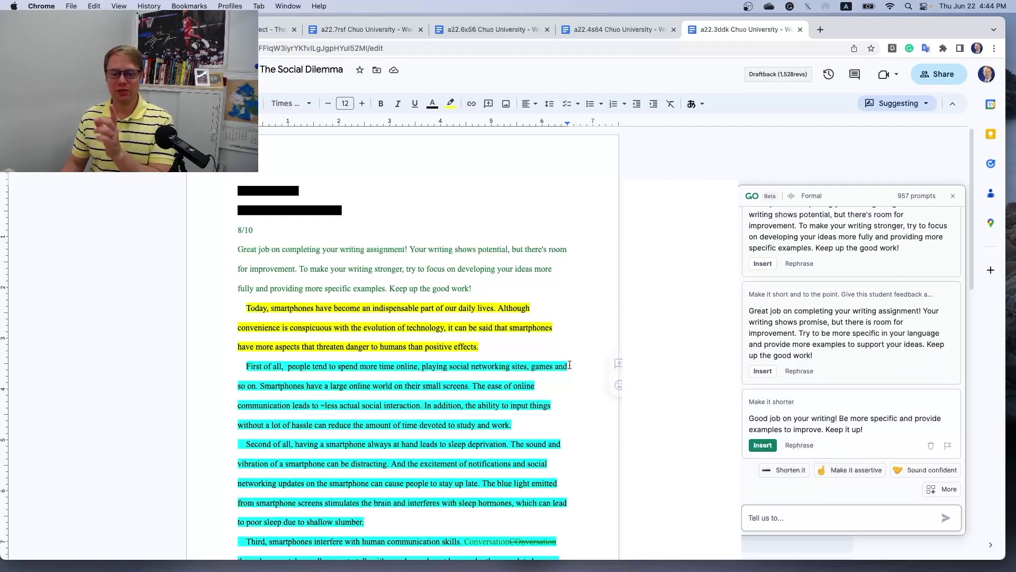
{"action": "left_click", "coordinate": [517, 345]}
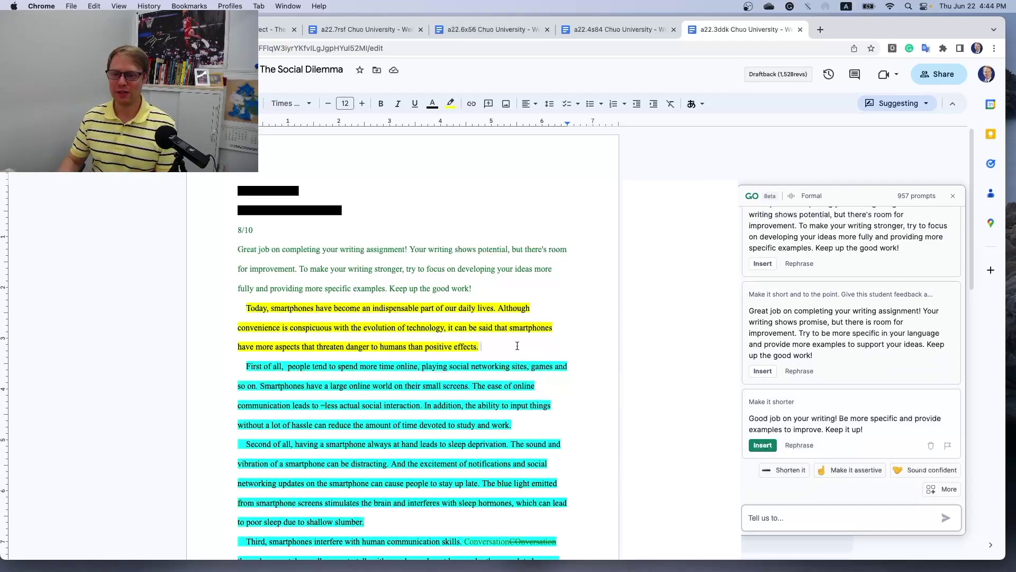
{"action": "left_click", "coordinate": [952, 196]}
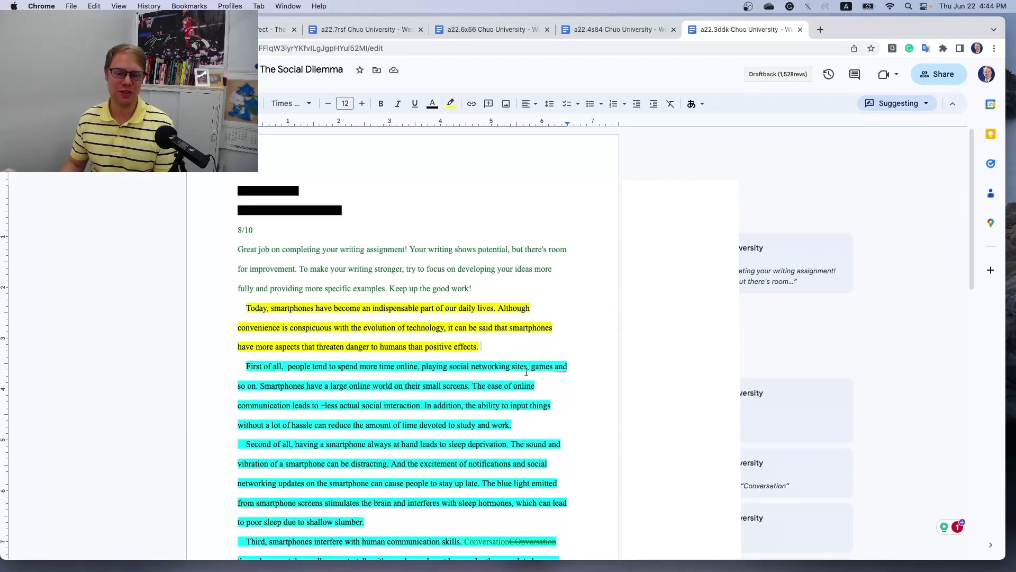
{"action": "scroll", "coordinate": [536, 392], "scroll_direction": "down", "scroll_amount": 1}
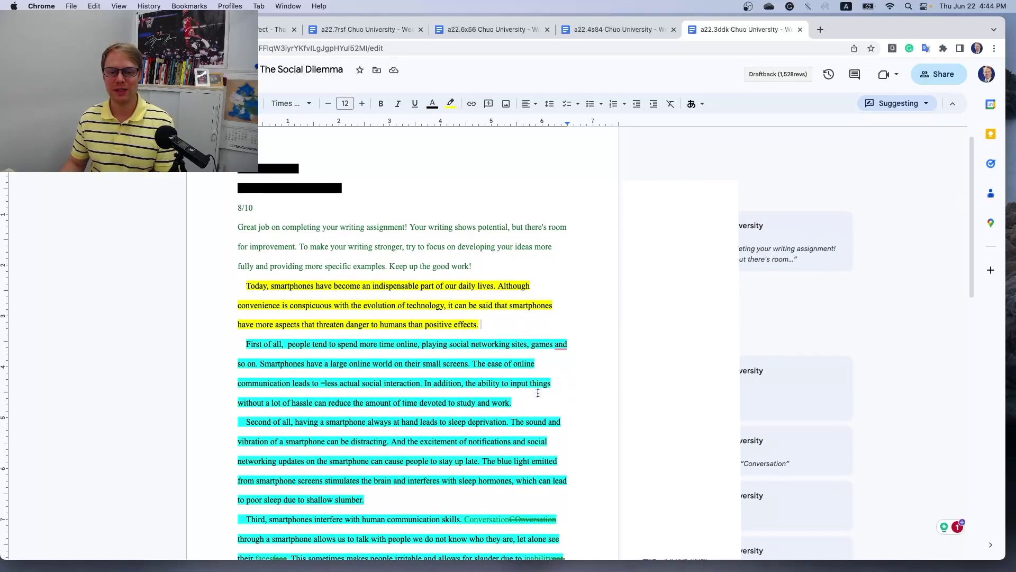
{"action": "scroll", "coordinate": [538, 392], "scroll_direction": "down", "scroll_amount": 1}
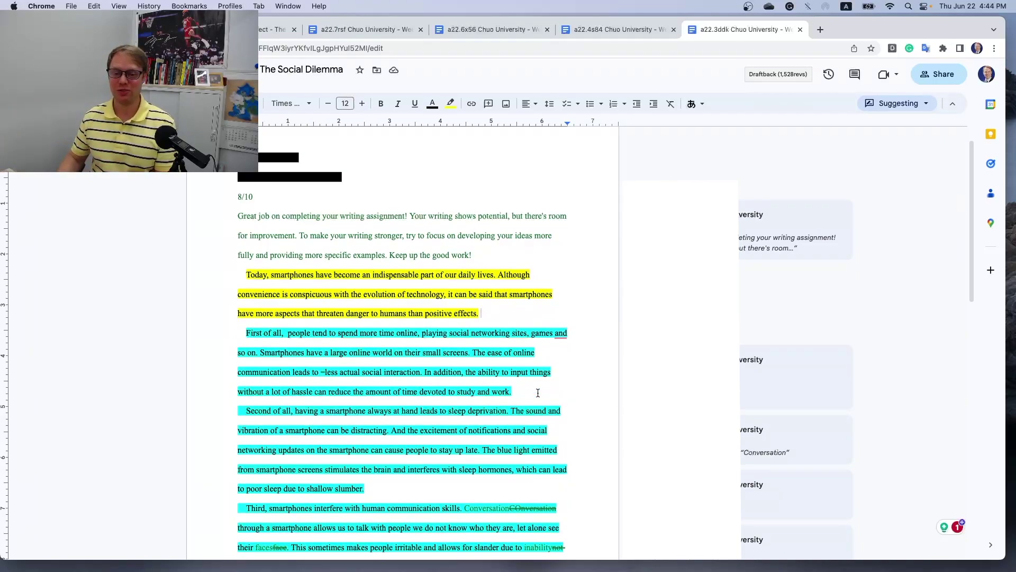
Switch to the next student's essay and accept Grammarly's 'their' and 'worldwide' suggestions
{"action": "scroll", "coordinate": [538, 393], "scroll_direction": "up", "scroll_amount": 1}
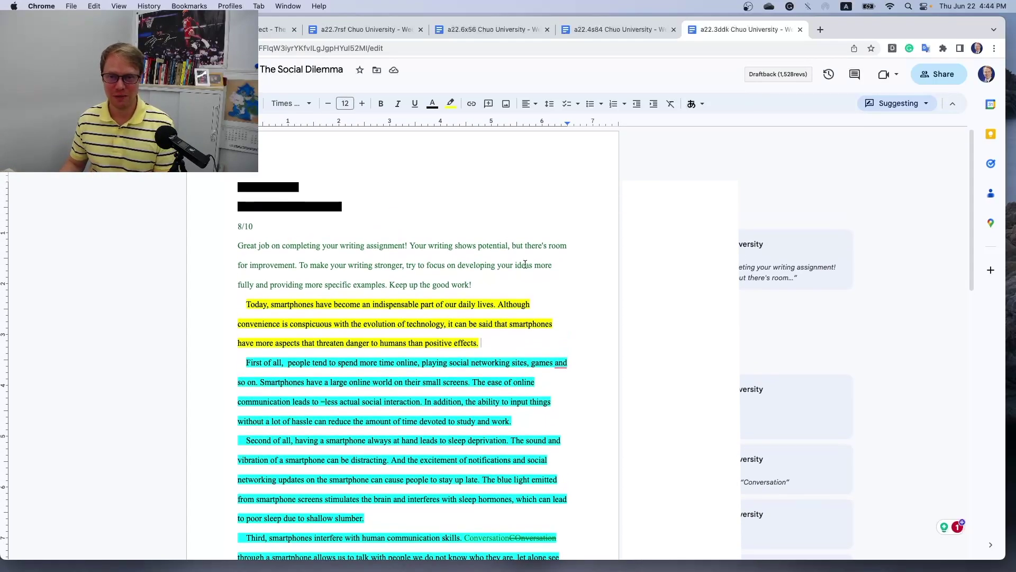
{"action": "left_click", "coordinate": [608, 32]}
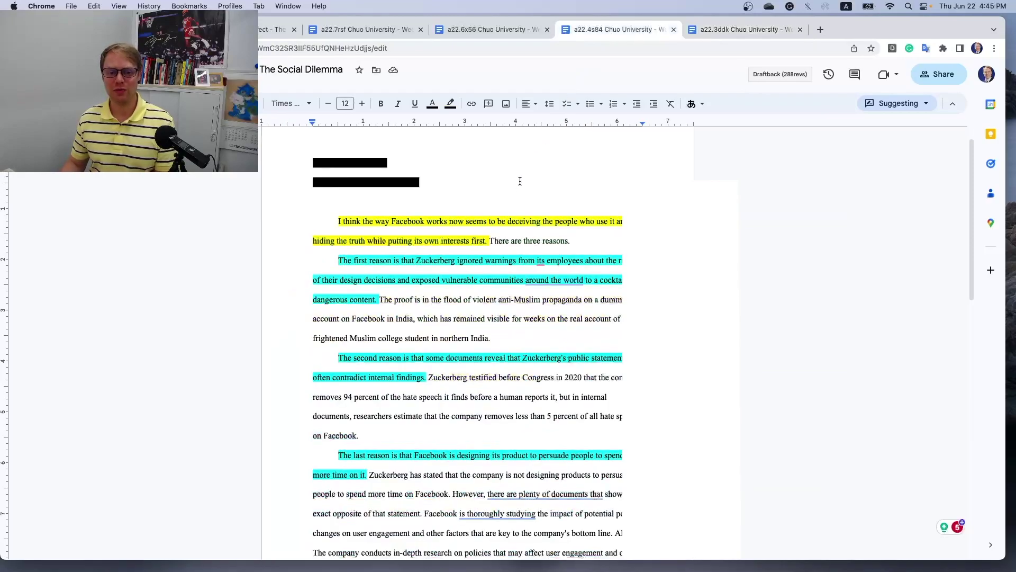
{"action": "left_click", "coordinate": [502, 199]}
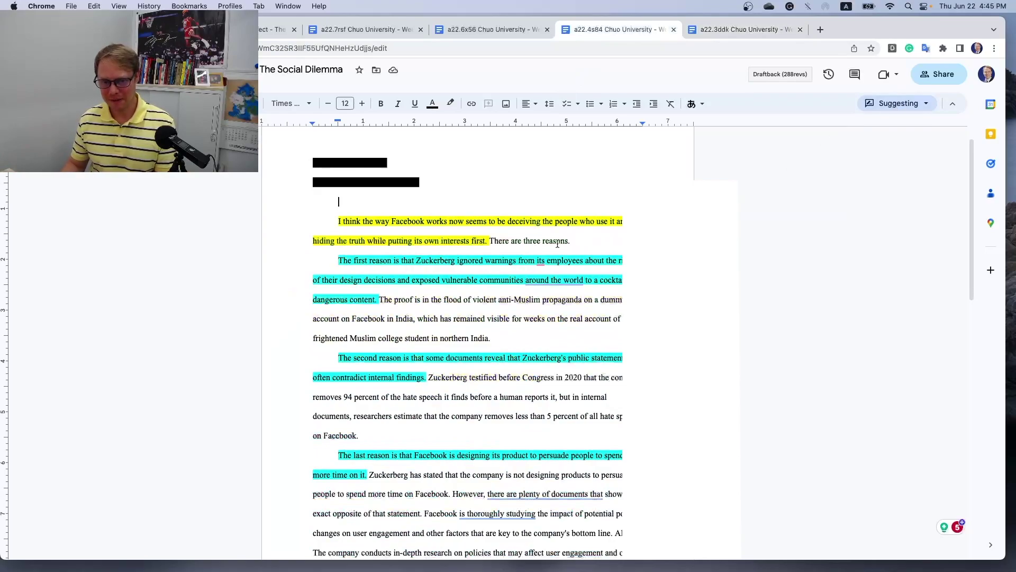
{"action": "left_click", "coordinate": [548, 261]}
{"action": "left_click", "coordinate": [543, 293]}
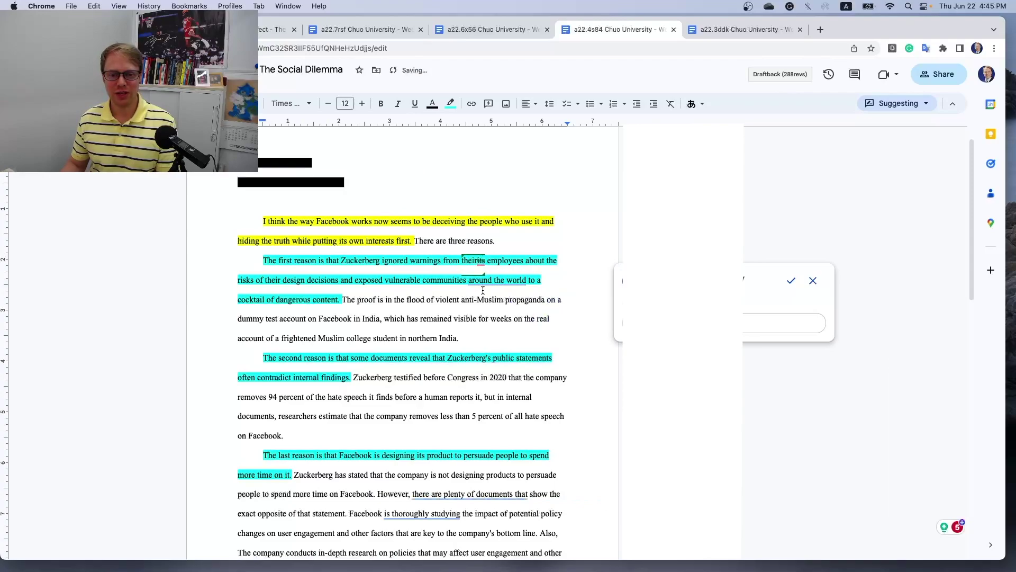
{"action": "left_click", "coordinate": [489, 287]}
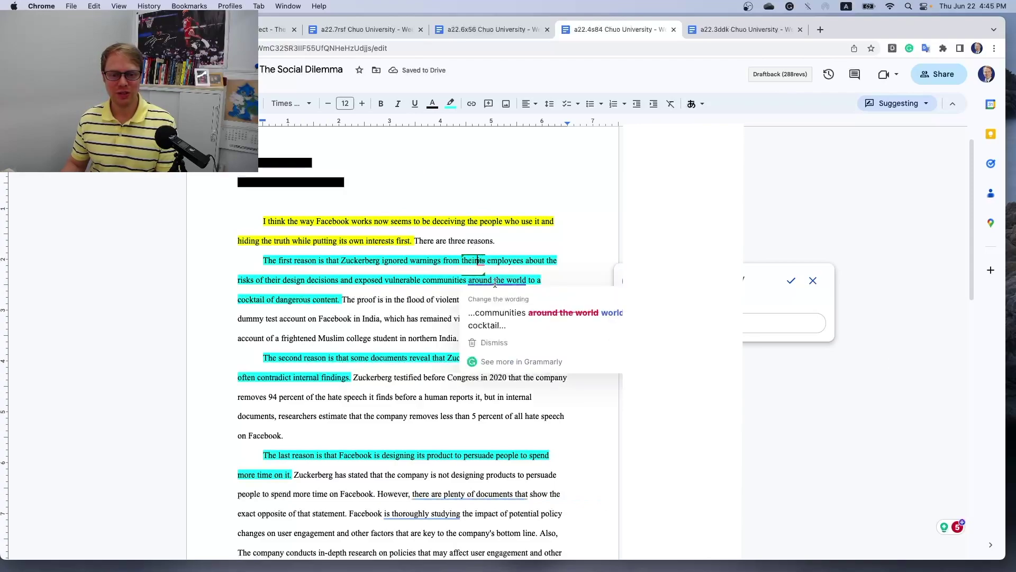
{"action": "left_click", "coordinate": [513, 317]}
Accept Grammarly's rewordings 'plenty of documents' and 'thoroughly studies' in the last paragraph
{"action": "scroll", "coordinate": [484, 323], "scroll_direction": "down", "scroll_amount": 2}
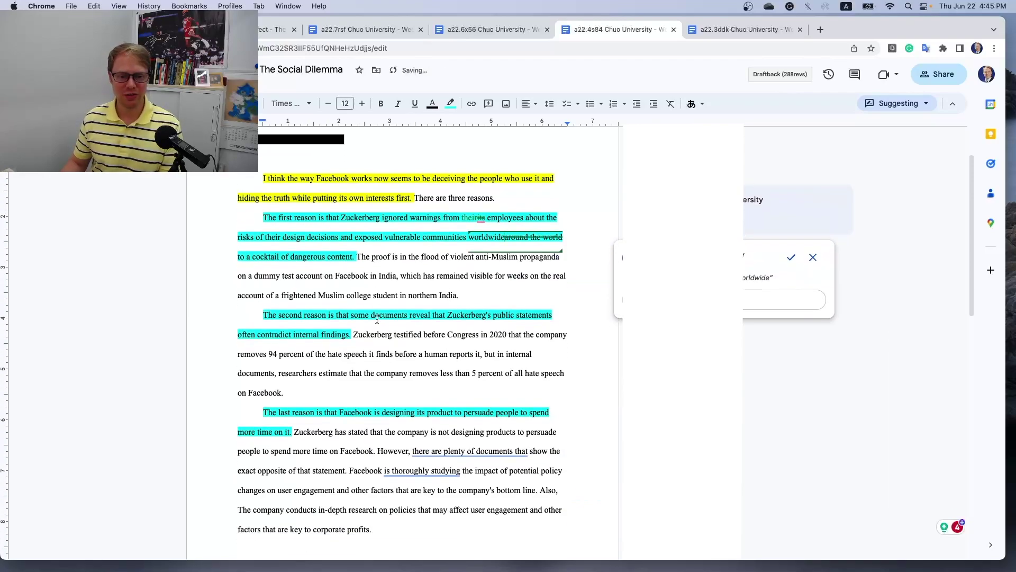
{"action": "scroll", "coordinate": [405, 329], "scroll_direction": "down", "scroll_amount": 3}
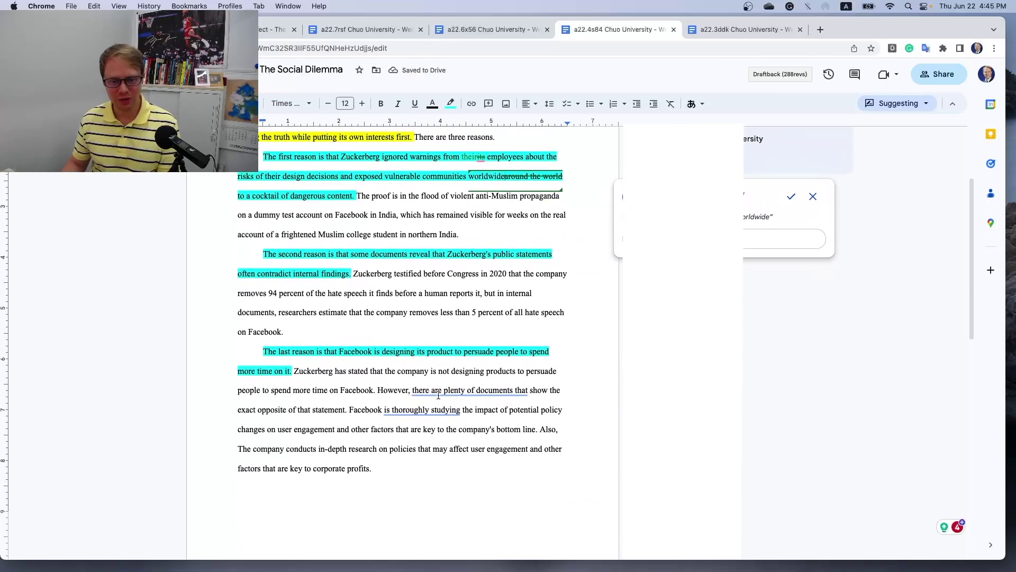
{"action": "left_click", "coordinate": [443, 391]}
{"action": "left_click", "coordinate": [453, 433]}
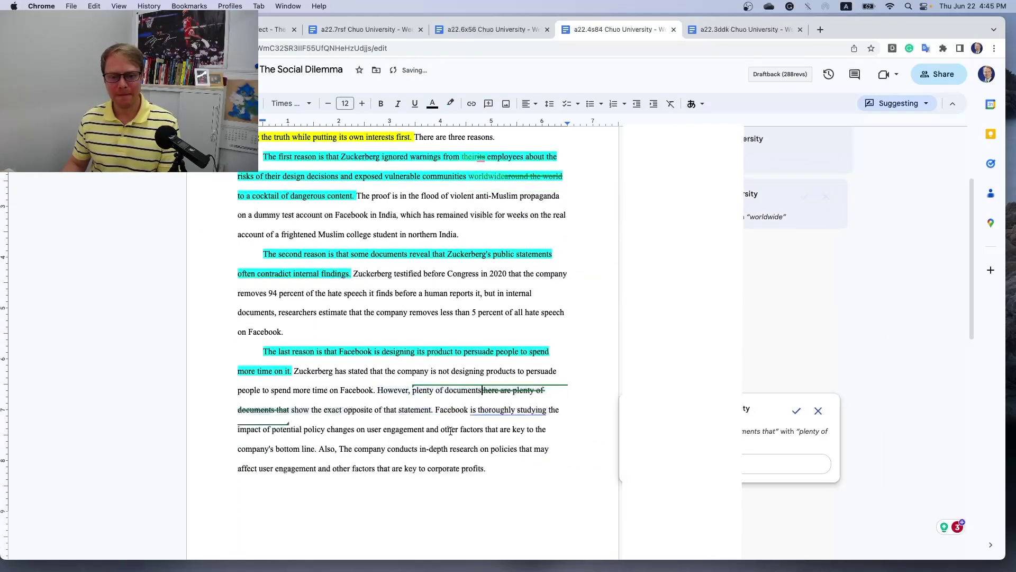
{"action": "left_click", "coordinate": [484, 415]}
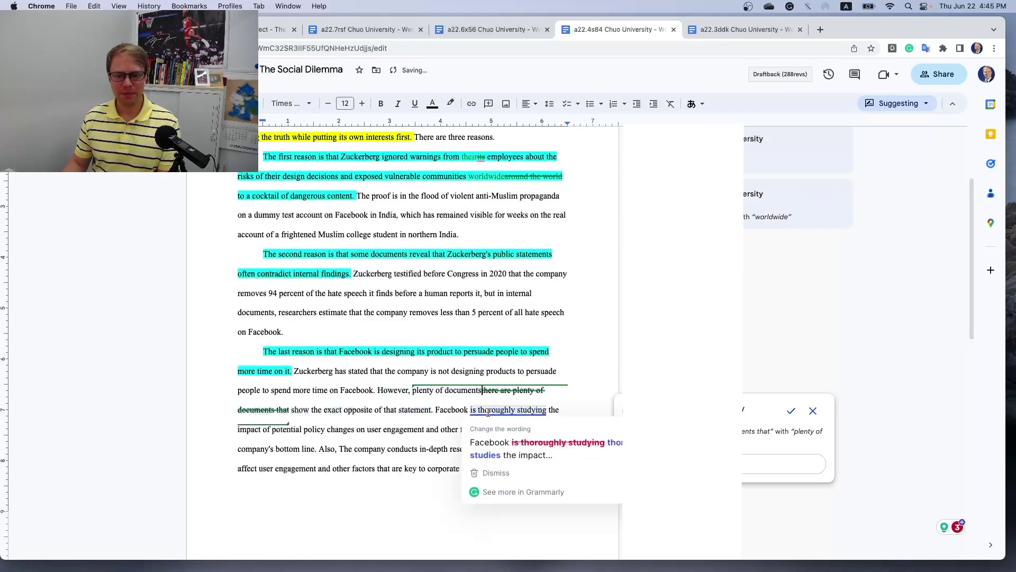
{"action": "left_click", "coordinate": [488, 443]}
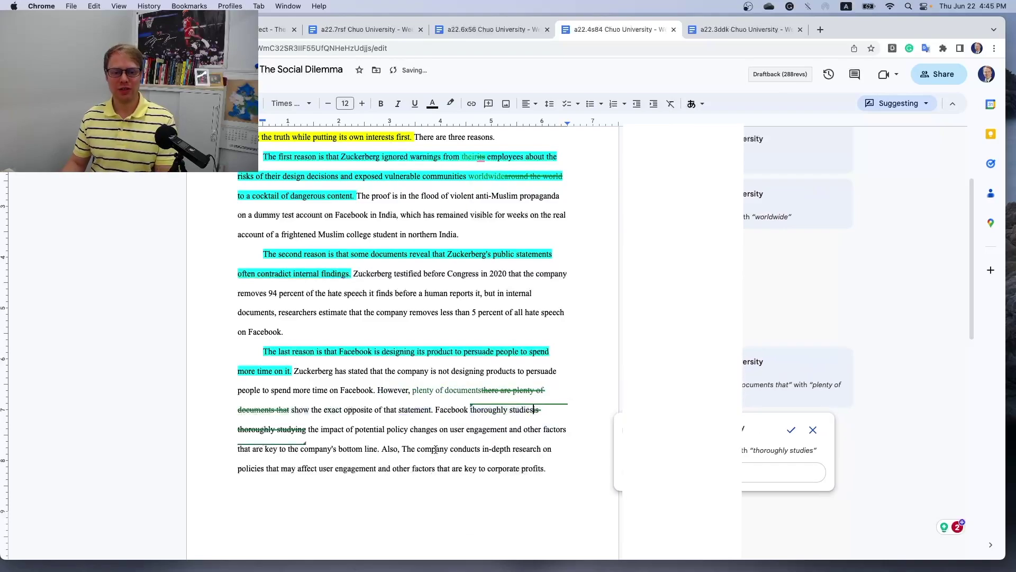
{"action": "scroll", "coordinate": [434, 449], "scroll_direction": "up", "scroll_amount": 4}
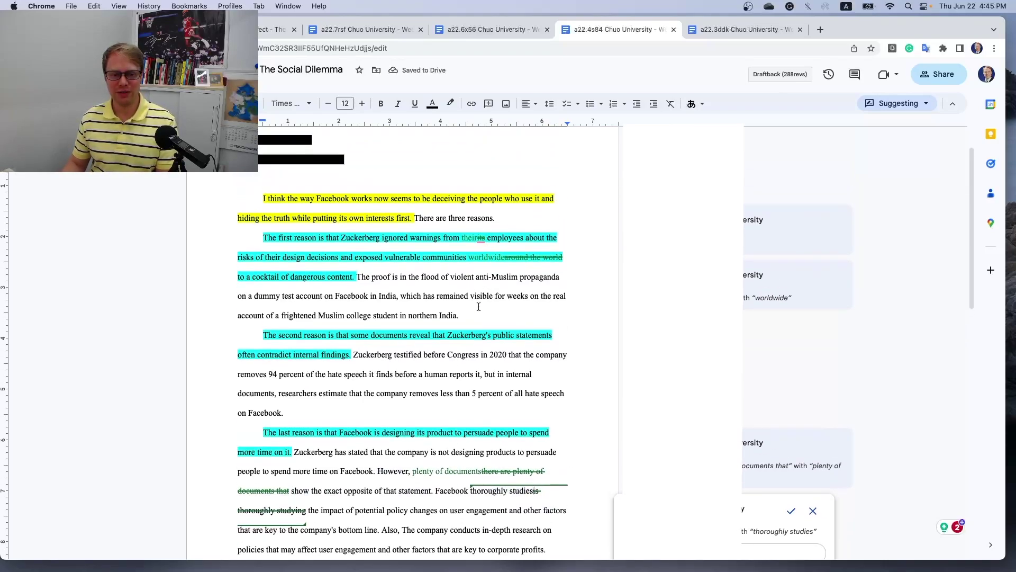
{"action": "scroll", "coordinate": [503, 370], "scroll_direction": "down", "scroll_amount": 4}
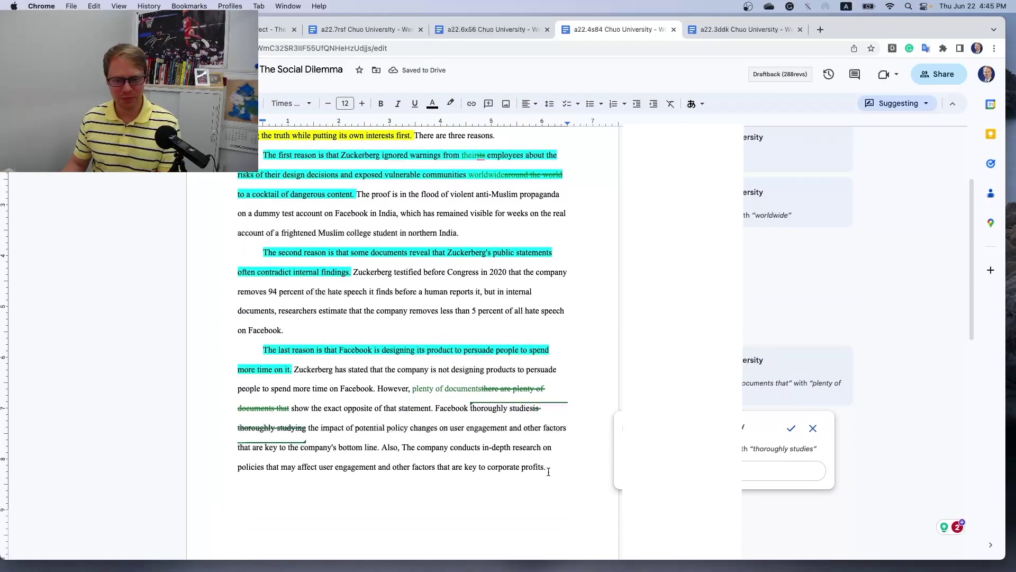
{"action": "left_click", "coordinate": [548, 469]}
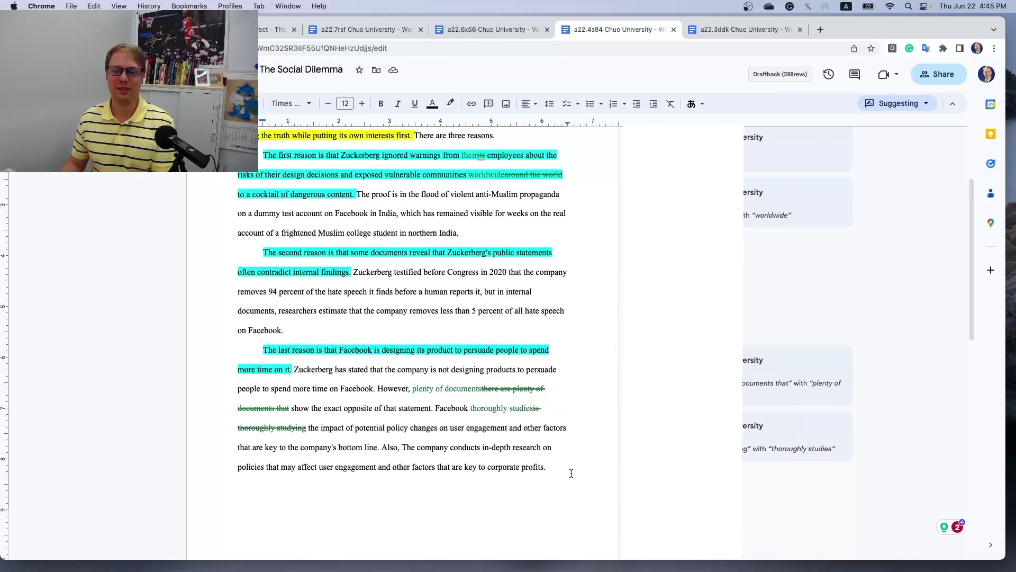
Paste a brief-feedback prompt into GrammarlyGO and send it
{"action": "left_click", "coordinate": [942, 526]}
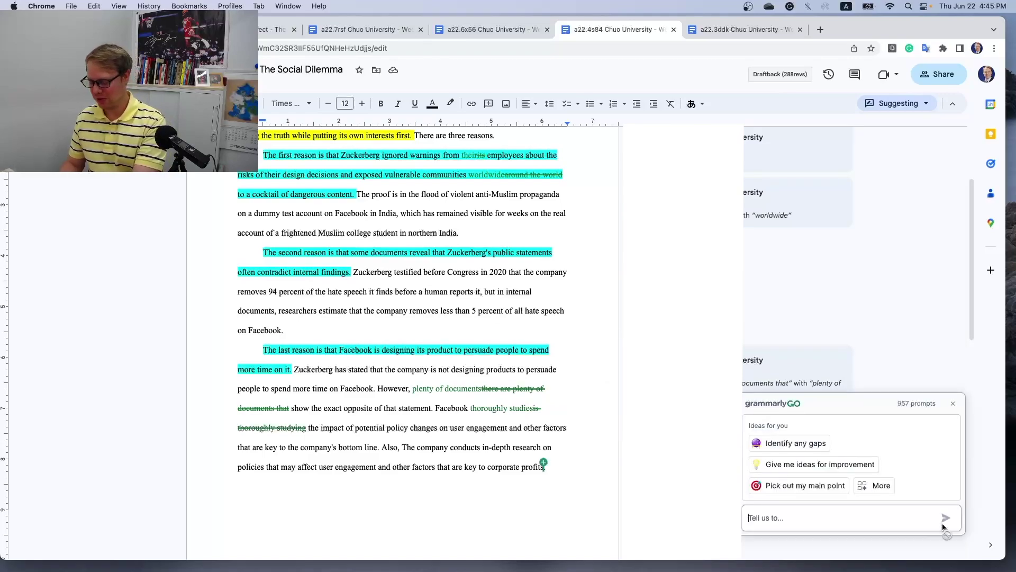
{"action": "type", "text": "Make it short and to the point. Give this student feedback about how to improve their writing assignment but also praise this student for completing the assignment."}
{"action": "left_click", "coordinate": [943, 523]}
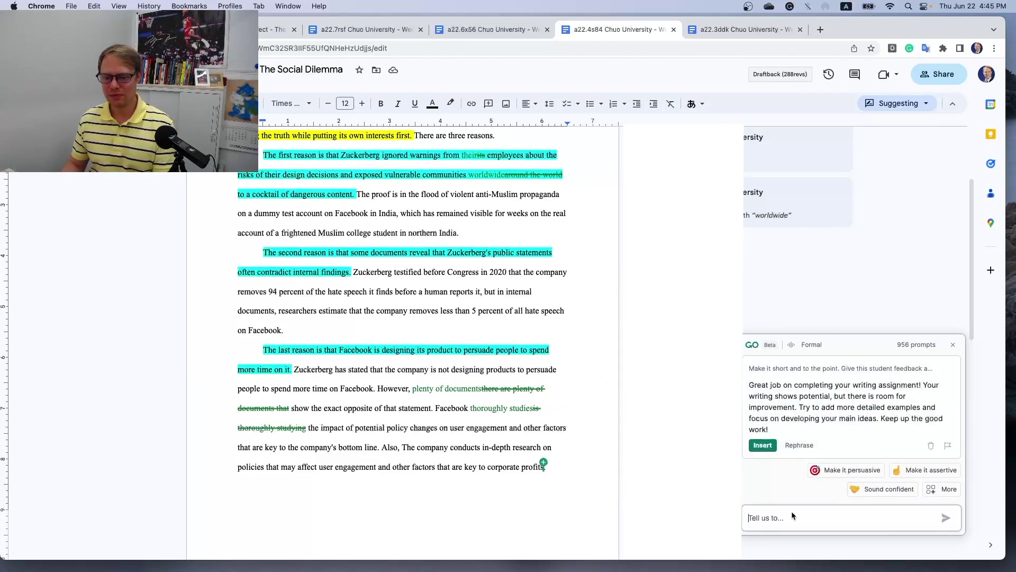
Ask GrammarlyGO to 'make it shorter', then regenerate an even shorter feedback version
{"action": "type", "text": "make it sho"}
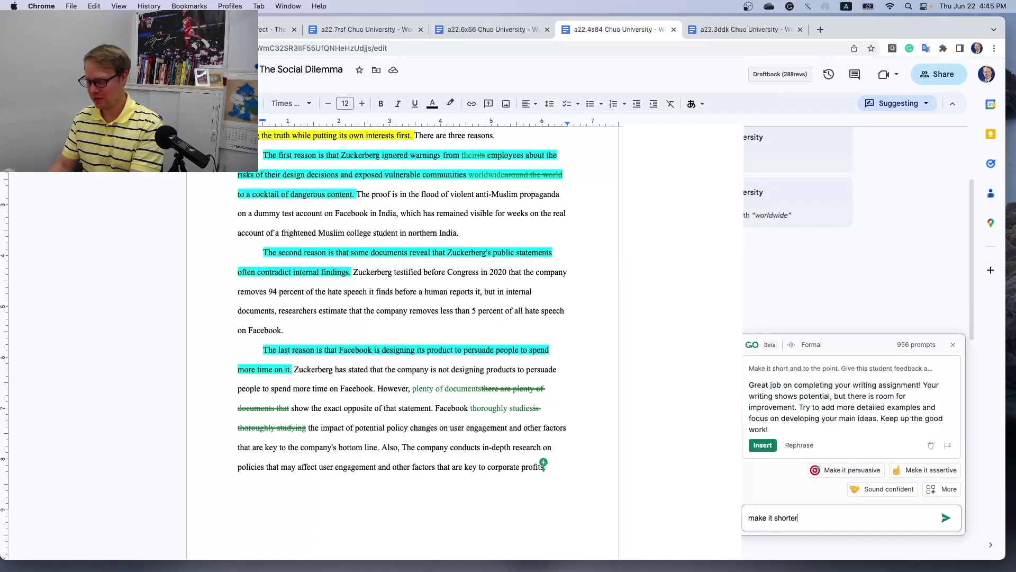
{"action": "type", "text": "rter"}
{"action": "key", "text": "Return"}
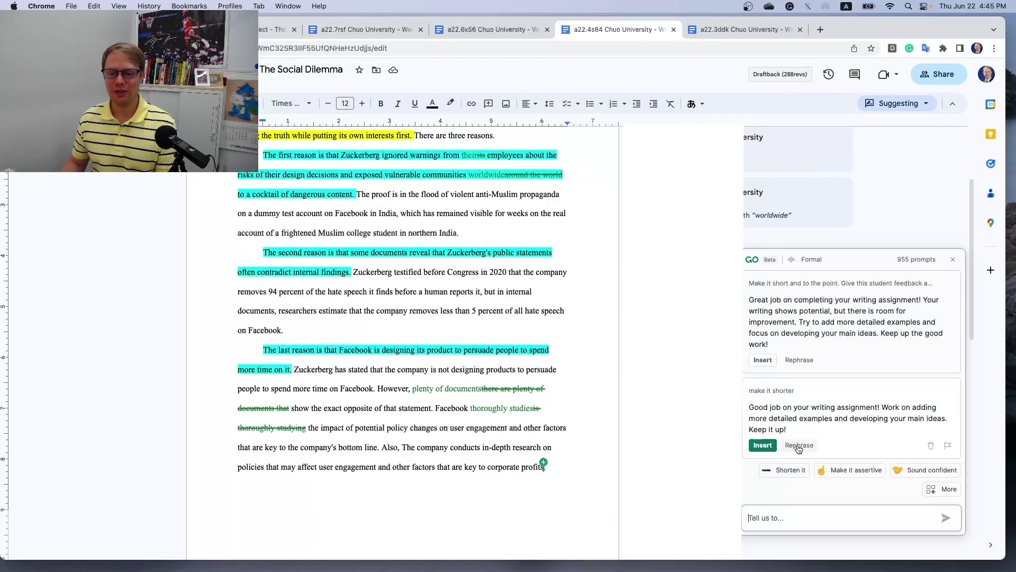
{"action": "left_click", "coordinate": [796, 446]}
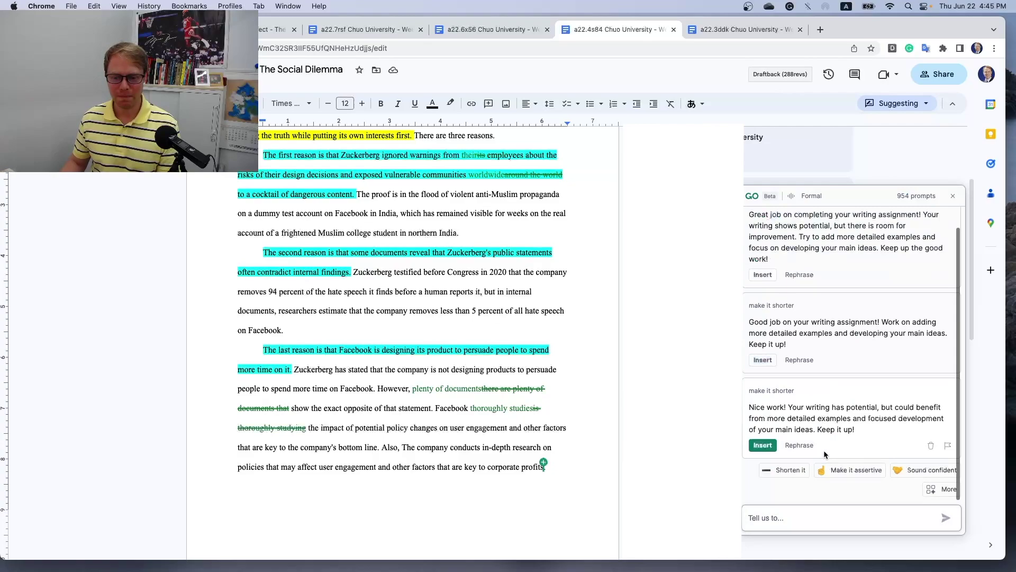
{"action": "scroll", "coordinate": [487, 340], "scroll_direction": "down", "scroll_amount": 3}
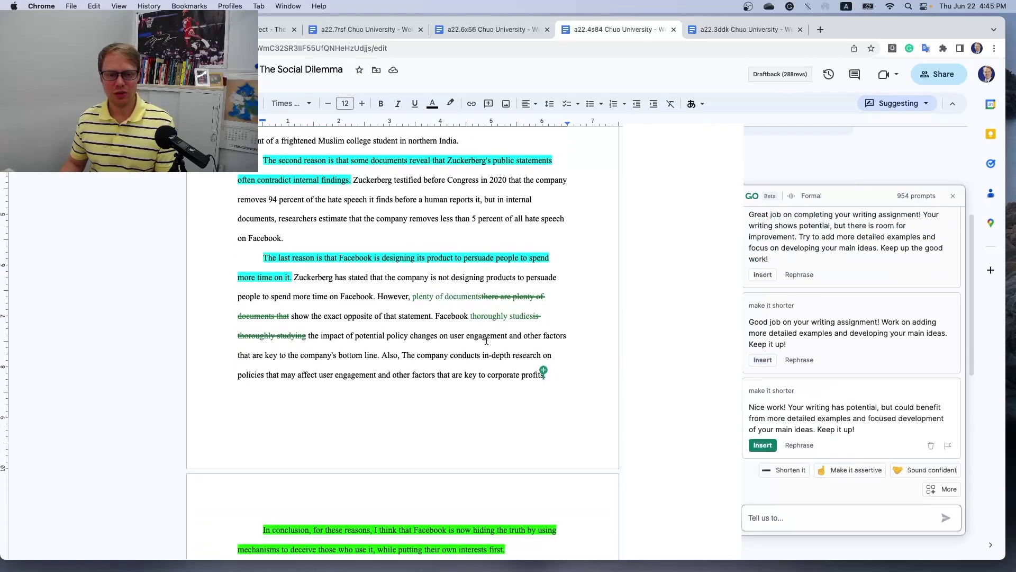
{"action": "scroll", "coordinate": [486, 339], "scroll_direction": "up", "scroll_amount": 5}
{"action": "scroll", "coordinate": [487, 340], "scroll_direction": "down", "scroll_amount": 6}
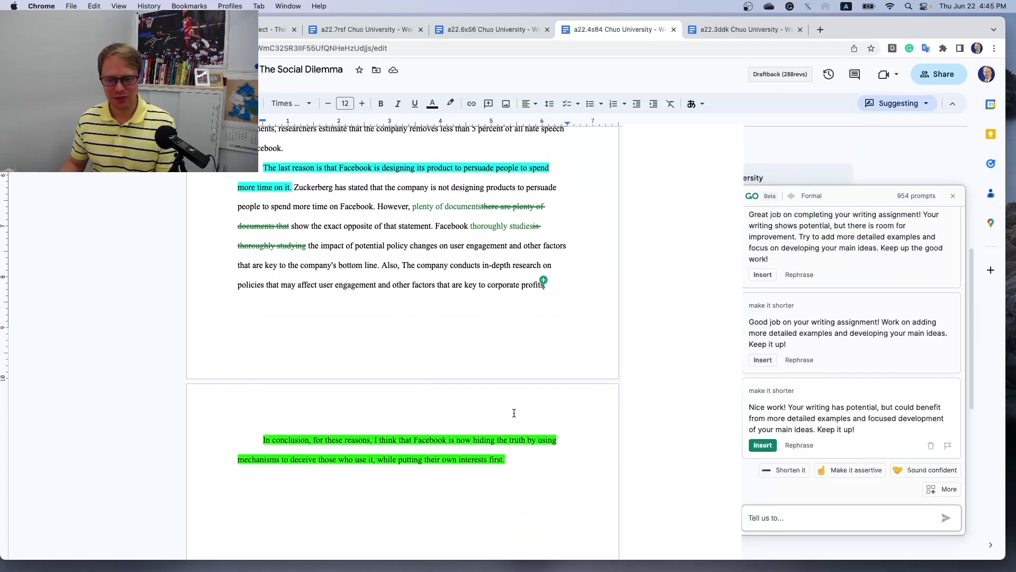
{"action": "scroll", "coordinate": [514, 413], "scroll_direction": "up", "scroll_amount": 2}
{"action": "scroll", "coordinate": [511, 423], "scroll_direction": "down", "scroll_amount": 3}
{"action": "left_click", "coordinate": [516, 445]}
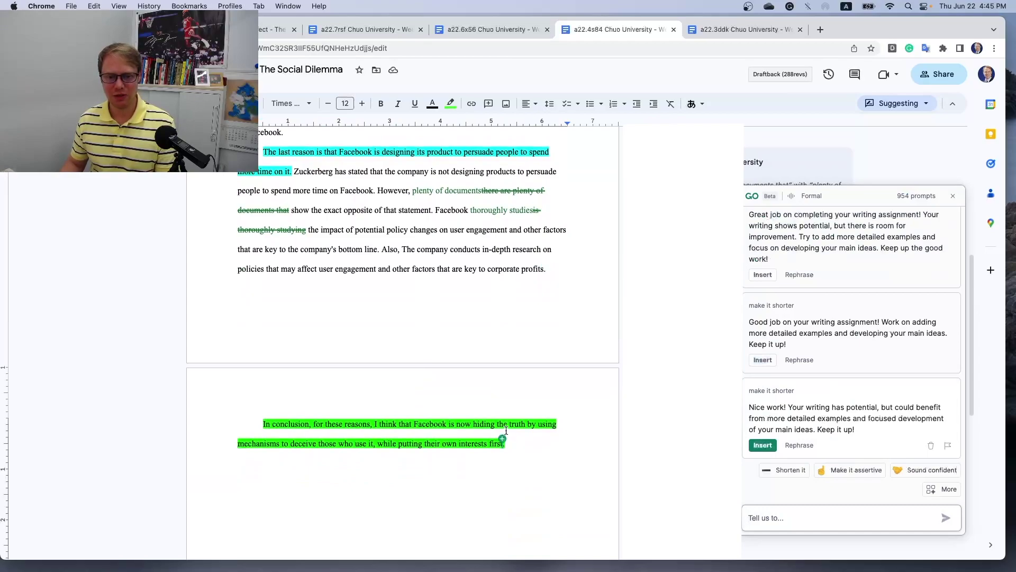
{"action": "scroll", "coordinate": [506, 430], "scroll_direction": "up", "scroll_amount": 6}
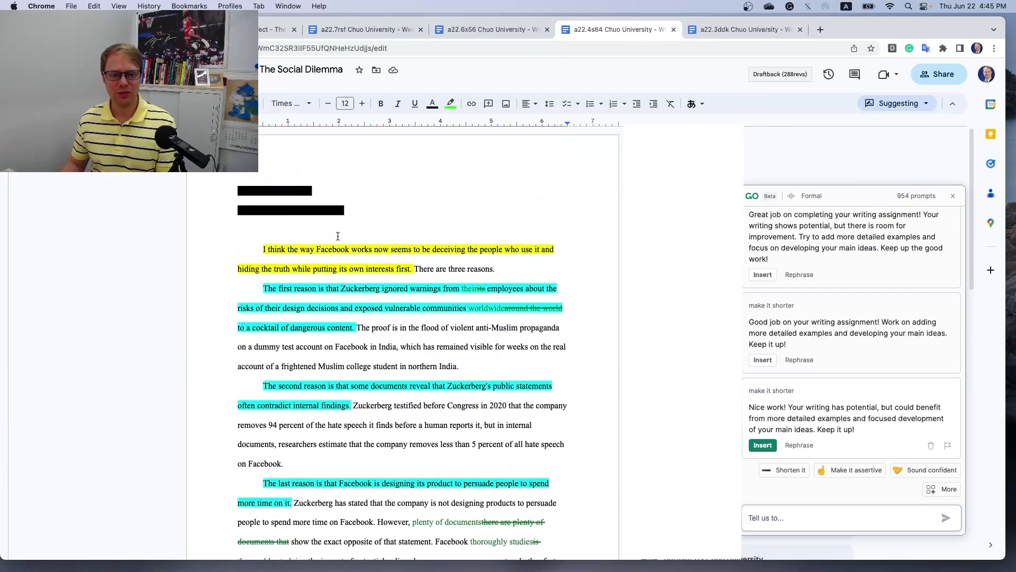
Add 8/10 and the shortest GrammarlyGO feedback above the second essay, then return to Classroom
{"action": "left_click", "coordinate": [335, 232]}
{"action": "type", "text": "8/10"}
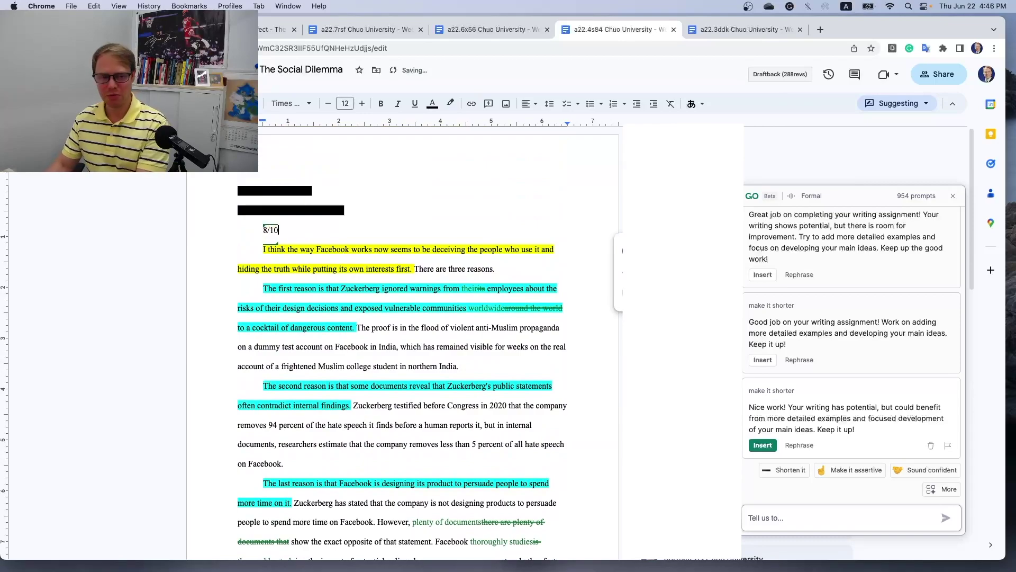
{"action": "key", "text": "Return"}
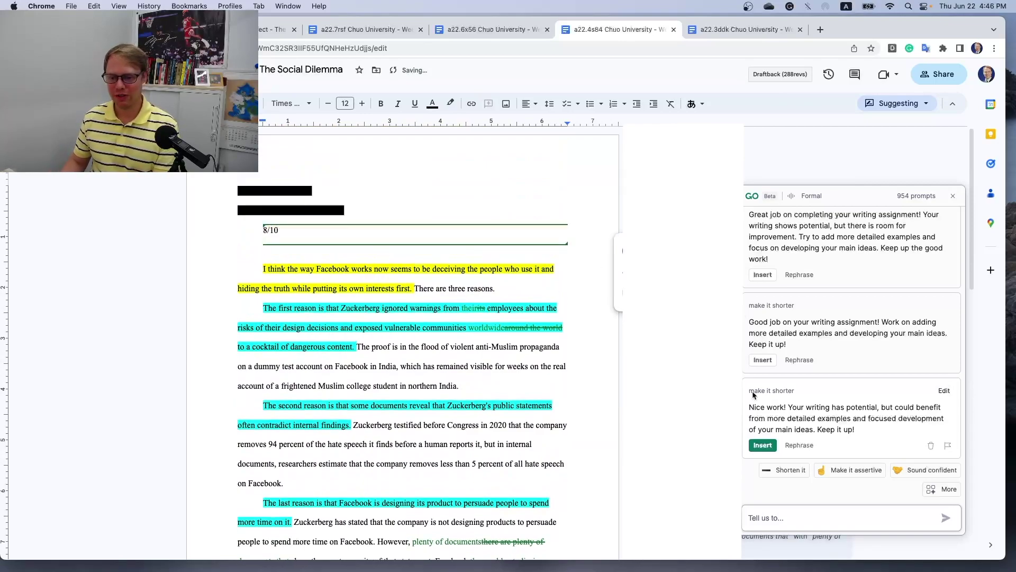
{"action": "left_click", "coordinate": [762, 444]}
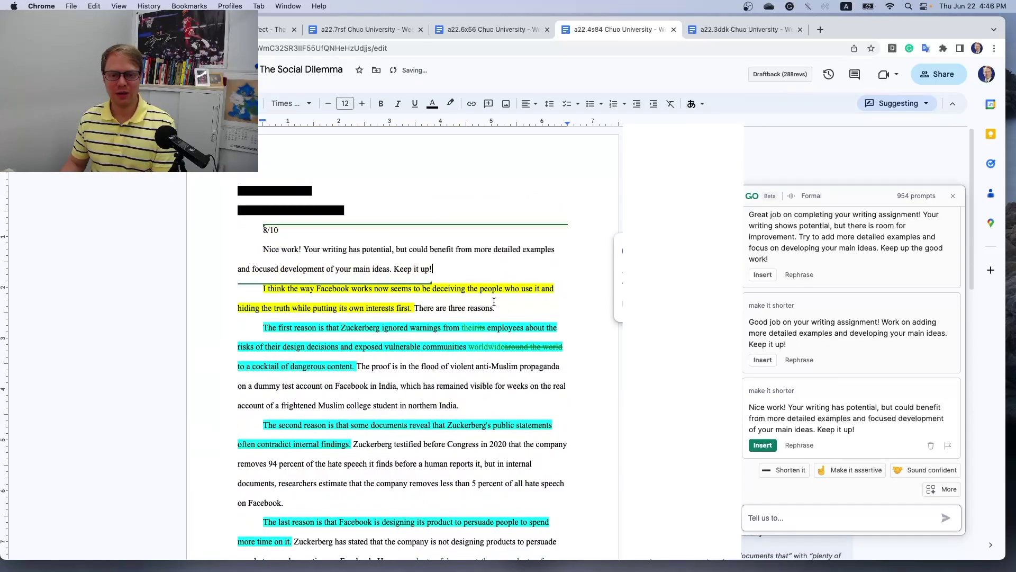
{"action": "left_click", "coordinate": [509, 313]}
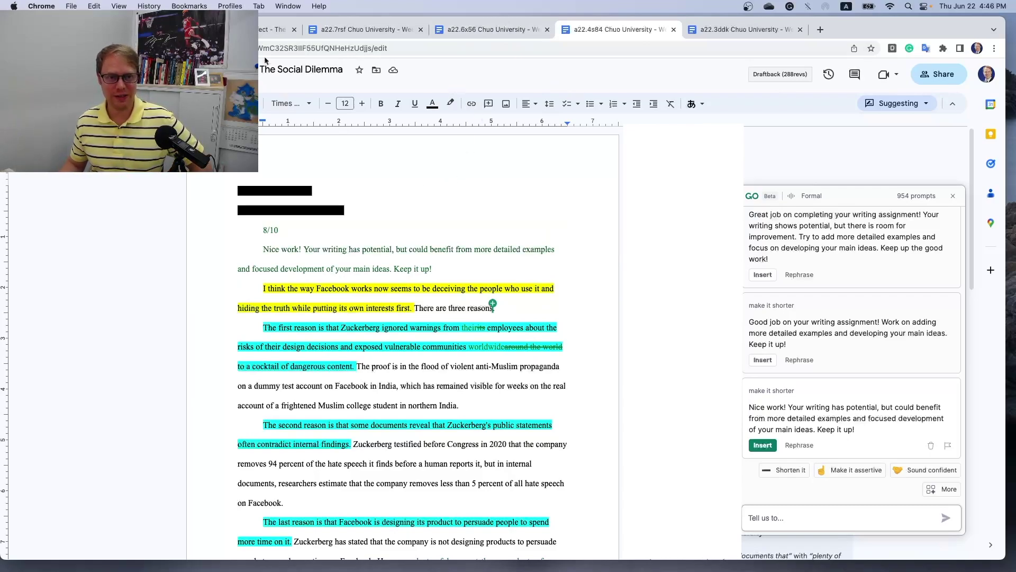
{"action": "key", "text": "super+1"}
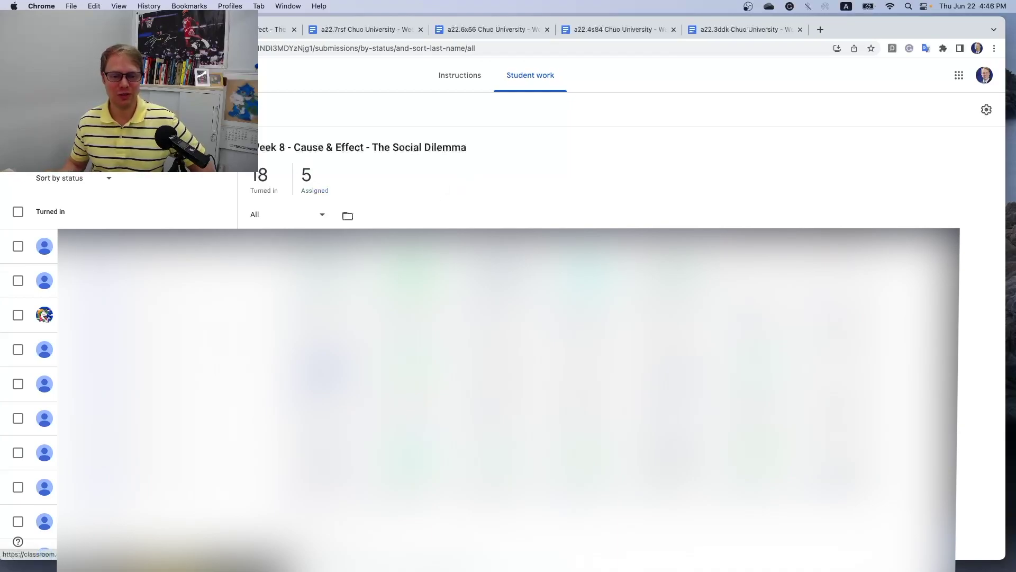
Open the smartphones essay submission in Classroom and replace its grade with 8 out of 10
{"action": "left_click", "coordinate": [455, 447]}
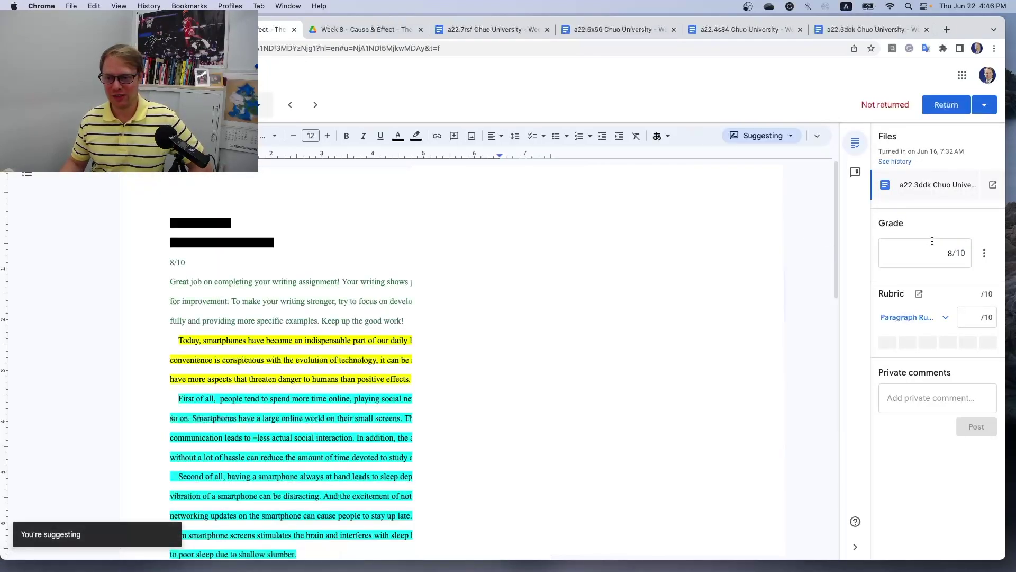
{"action": "left_click", "coordinate": [941, 248]}
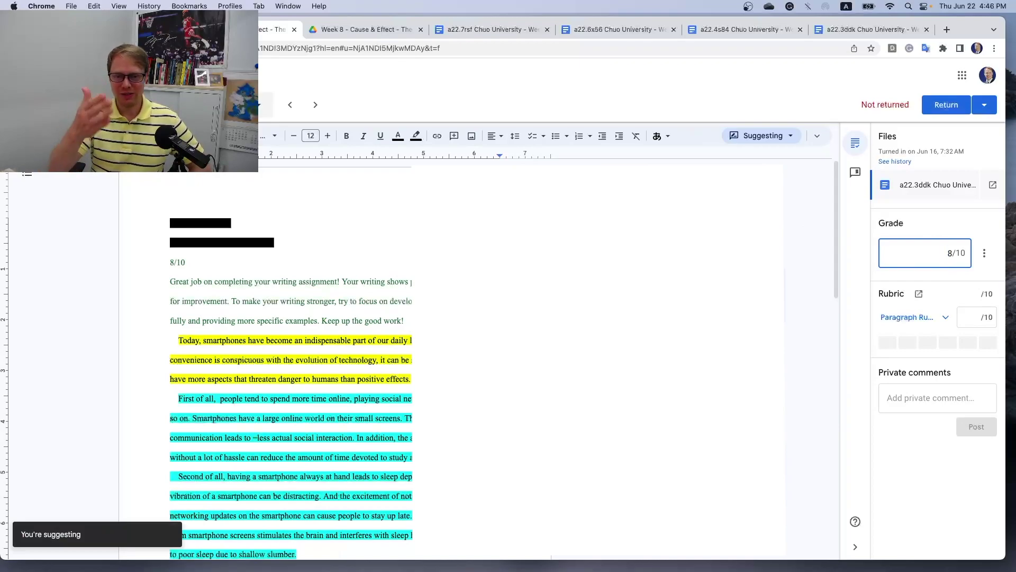
{"action": "scroll", "coordinate": [424, 360], "scroll_direction": "down", "scroll_amount": 5}
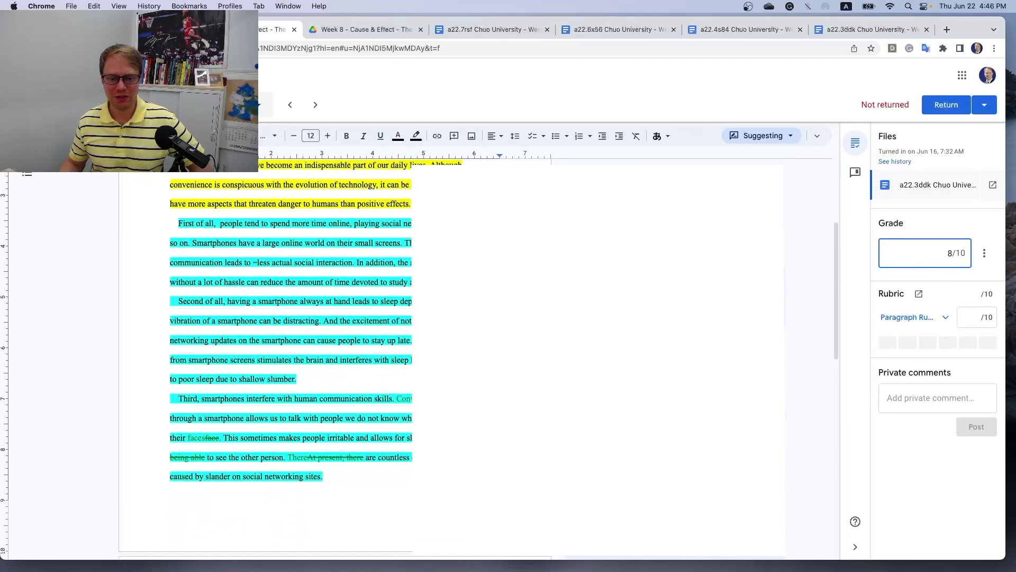
{"action": "scroll", "coordinate": [424, 360], "scroll_direction": "up", "scroll_amount": 5}
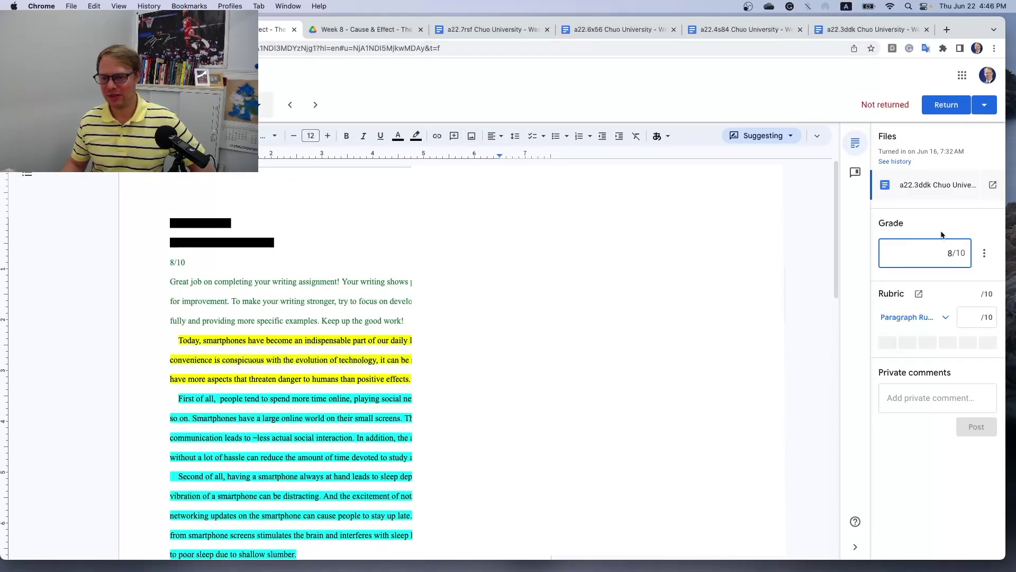
{"action": "left_click", "coordinate": [952, 262]}
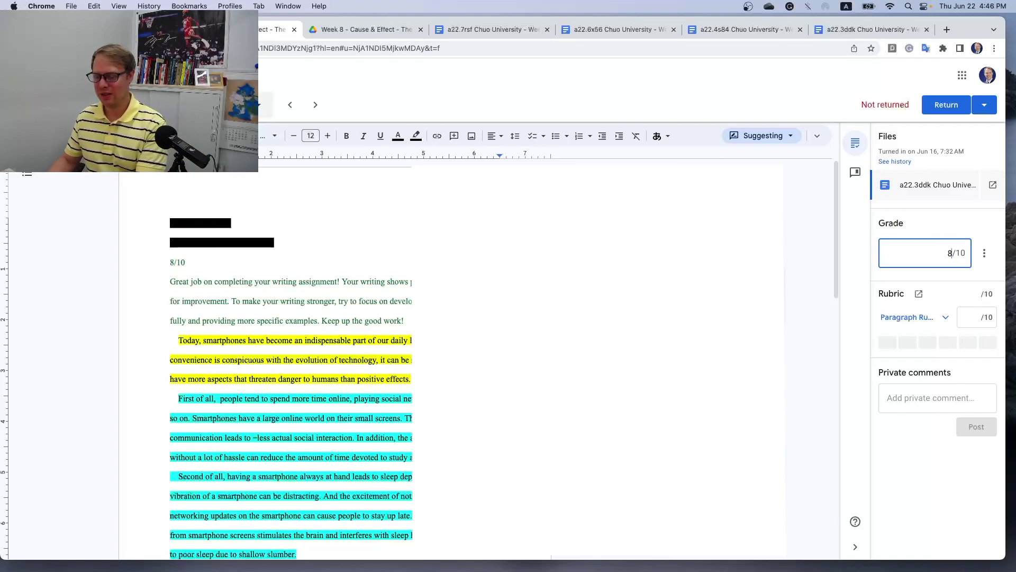
{"action": "key", "text": "BackSpace"}
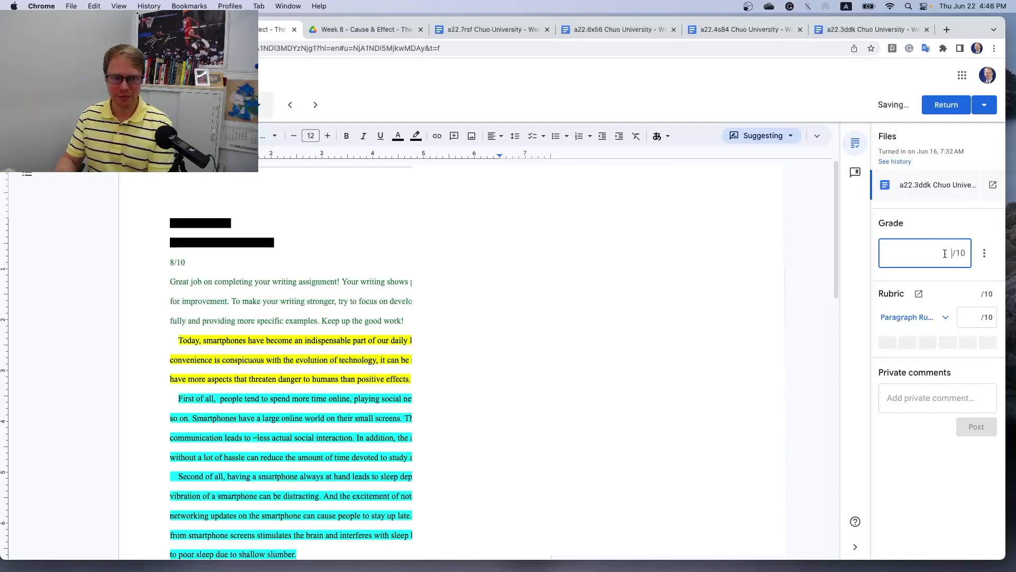
{"action": "left_click_drag", "start_coordinate": [195, 260], "coordinate": [169, 263]}
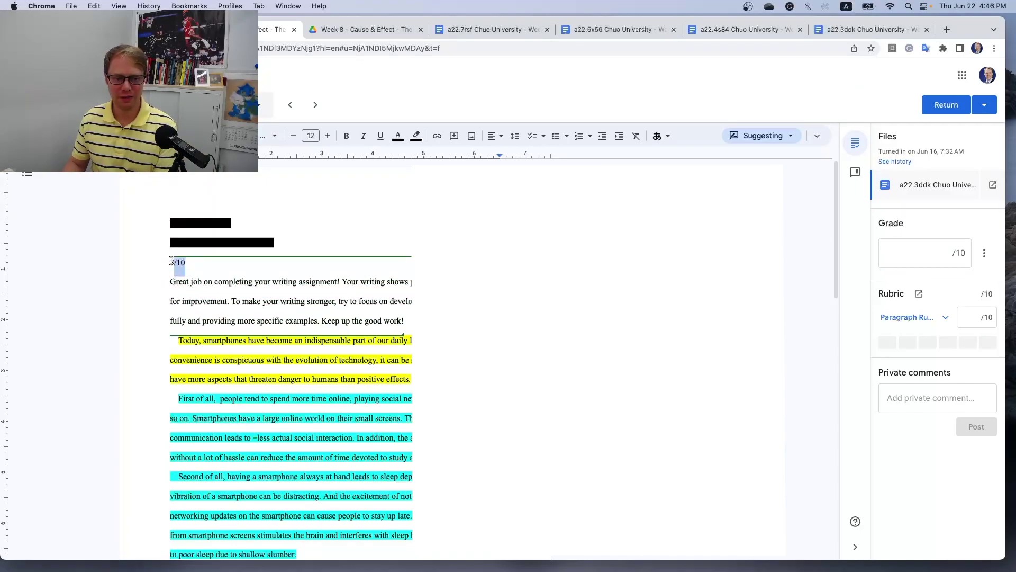
{"action": "left_click", "coordinate": [950, 252]}
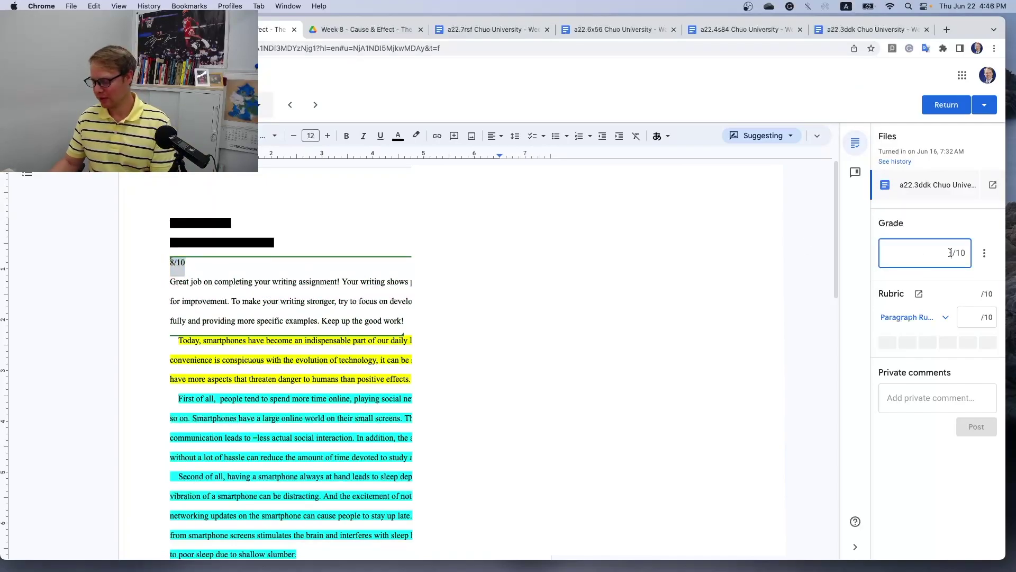
{"action": "type", "text": "8"}
{"action": "left_click", "coordinate": [402, 222]}
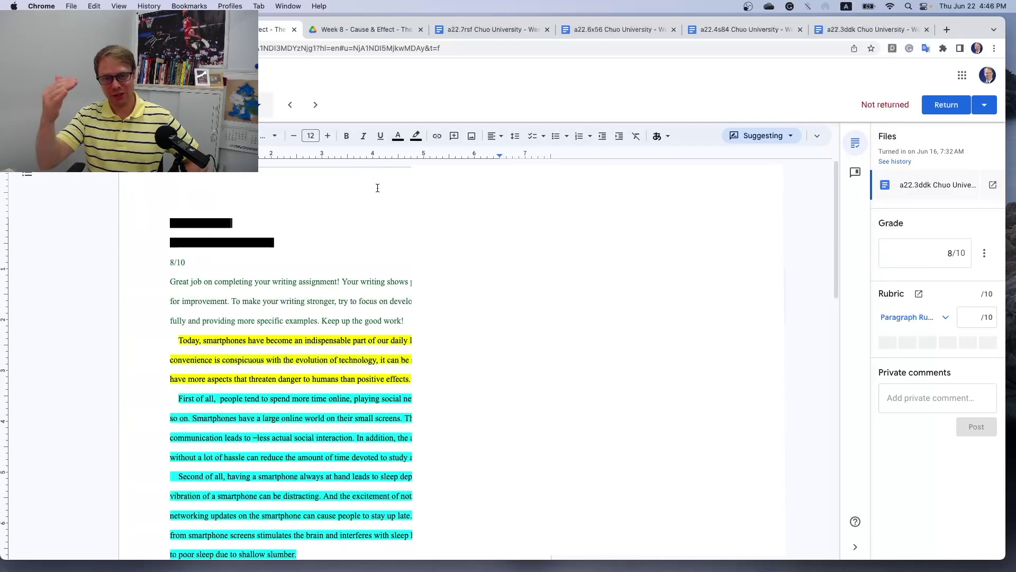
Leave the grading view for the Week 8 Social Dilemma student work list (18 turned in, 5 assigned)
{"action": "left_click", "coordinate": [14, 104]}
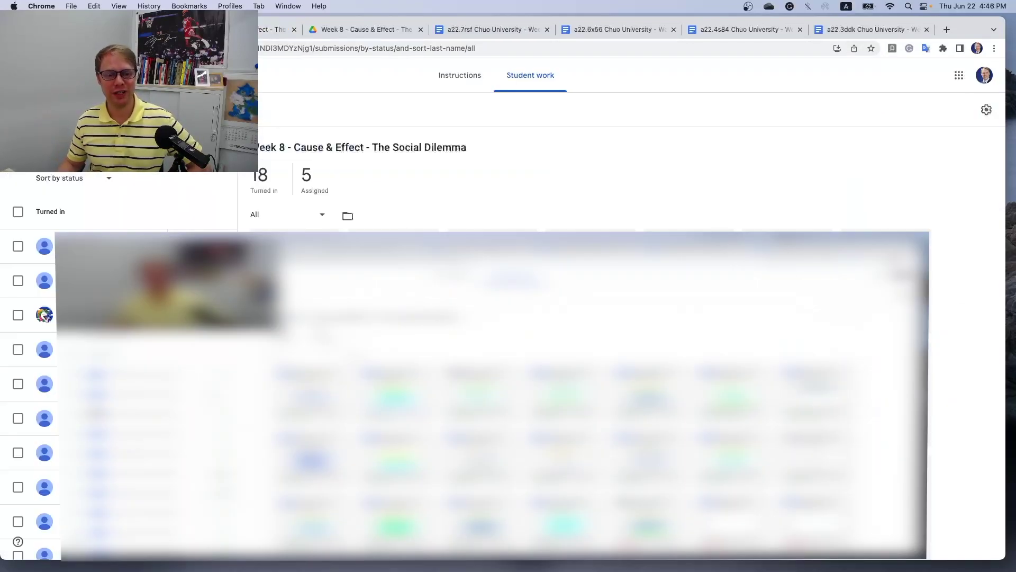